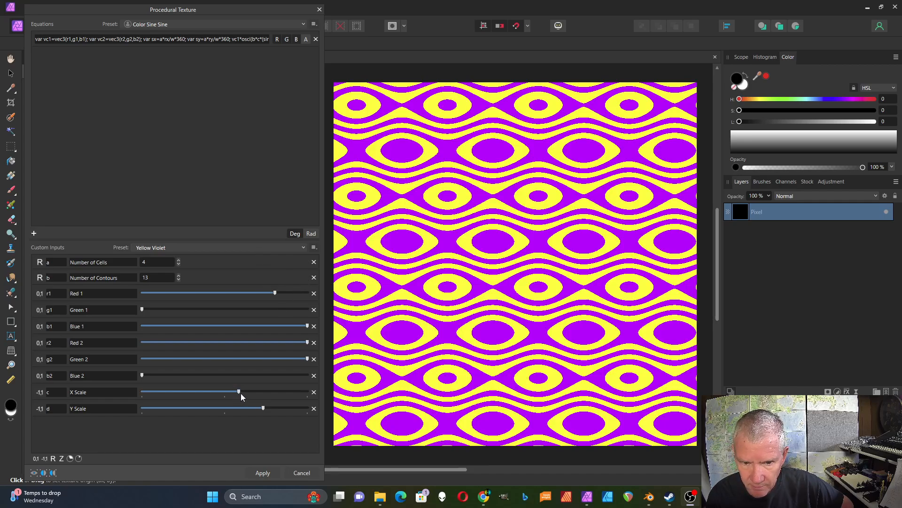
Step: Lower the Color Sine Sine pattern's Y Scale to just below zero and reduce Blue 1 to about 0.6
{"action": "mouse_move", "coordinate": [241, 393]}
{"action": "left_mouse_down"}
{"action": "mouse_move", "coordinate": [280, 394]}
{"action": "mouse_move", "coordinate": [251, 394]}
{"action": "mouse_move", "coordinate": [302, 409]}
{"action": "mouse_move", "coordinate": [219, 410]}
{"action": "left_mouse_up"}
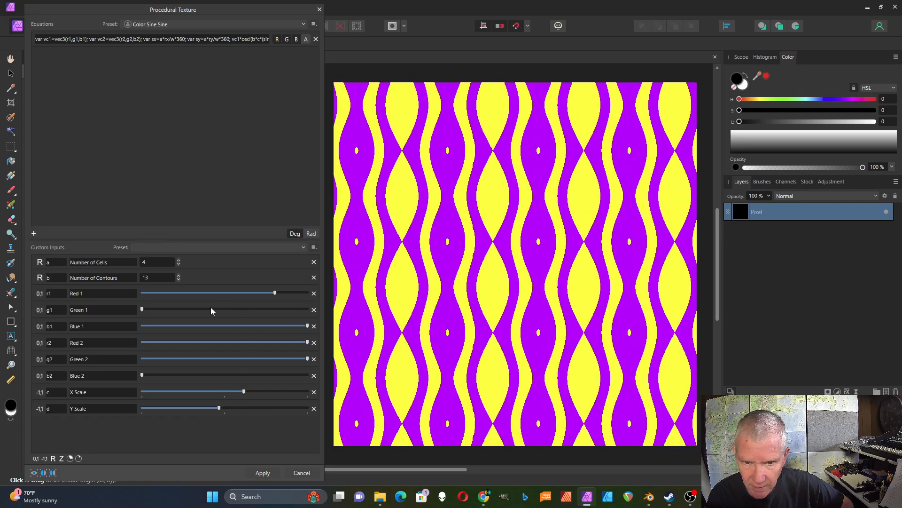
{"action": "left_click_drag", "start_coordinate": [308, 326], "coordinate": [241, 326]}
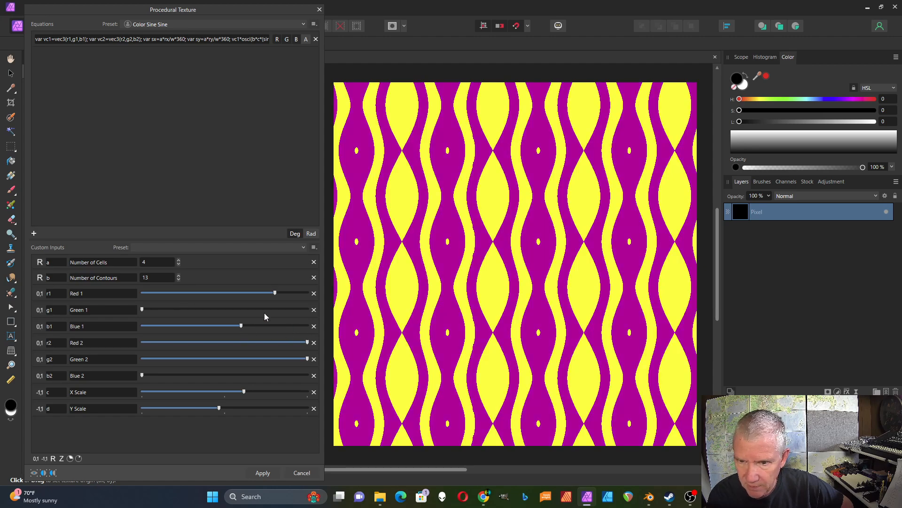
Step: Raise the Number of Contours to 26
{"action": "left_click", "coordinate": [179, 275]}
{"action": "left_click", "coordinate": [179, 276]}
{"action": "left_click", "coordinate": [179, 275]}
{"action": "left_click", "coordinate": [178, 276]}
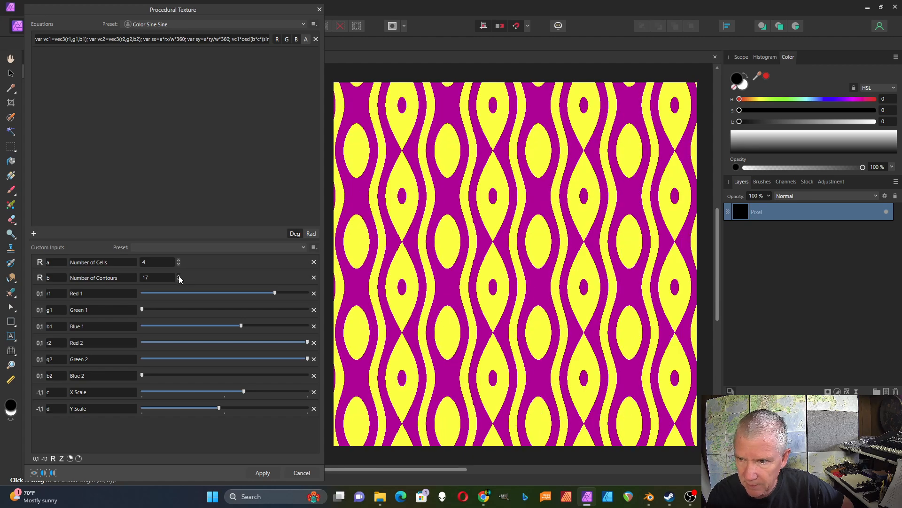
{"action": "left_click", "coordinate": [178, 275]}
{"action": "left_click", "coordinate": [178, 276]}
{"action": "left_click", "coordinate": [178, 275]}
{"action": "left_click", "coordinate": [178, 276]}
{"action": "left_click", "coordinate": [178, 276]}
{"action": "left_click", "coordinate": [179, 275]}
{"action": "left_click", "coordinate": [179, 275]}
{"action": "left_click", "coordinate": [179, 275]}
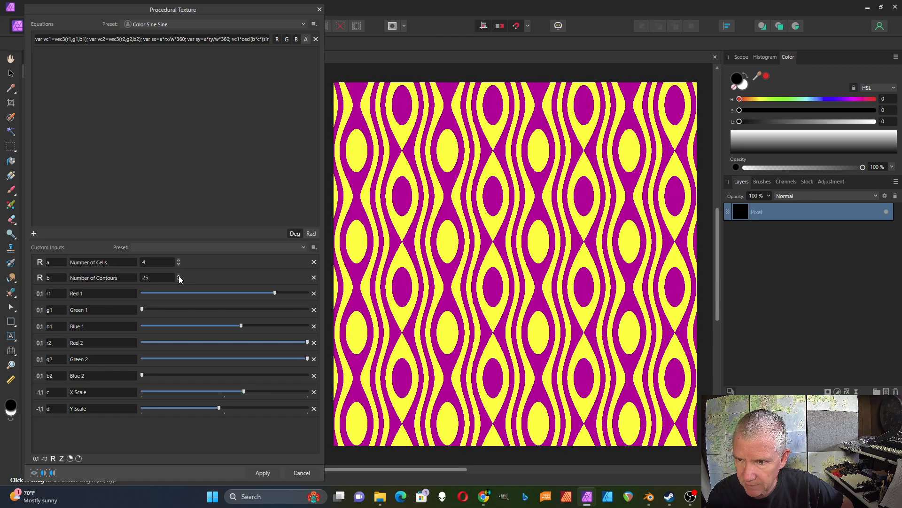
{"action": "left_click", "coordinate": [179, 276]}
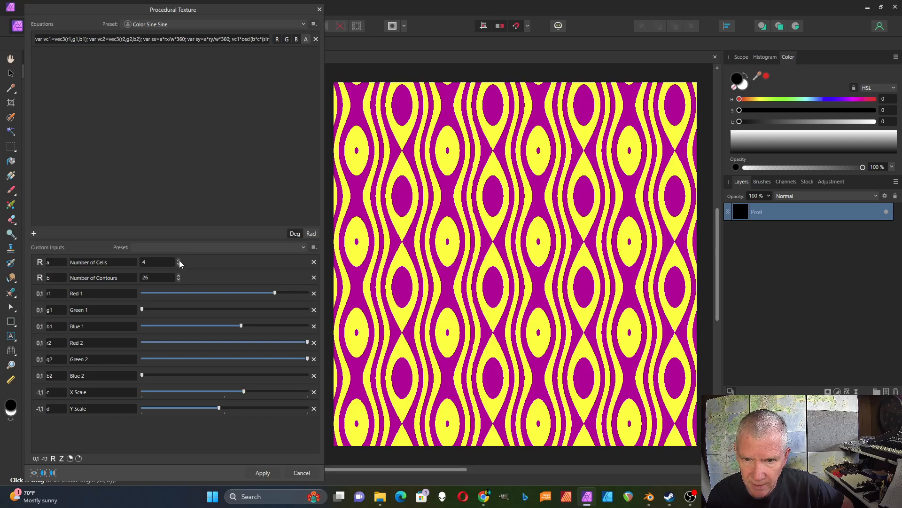
Step: Raise the Number of Cells to 8
{"action": "left_click", "coordinate": [178, 261]}
{"action": "left_click", "coordinate": [179, 261]}
{"action": "left_click", "coordinate": [178, 261]}
{"action": "left_click", "coordinate": [179, 260]}
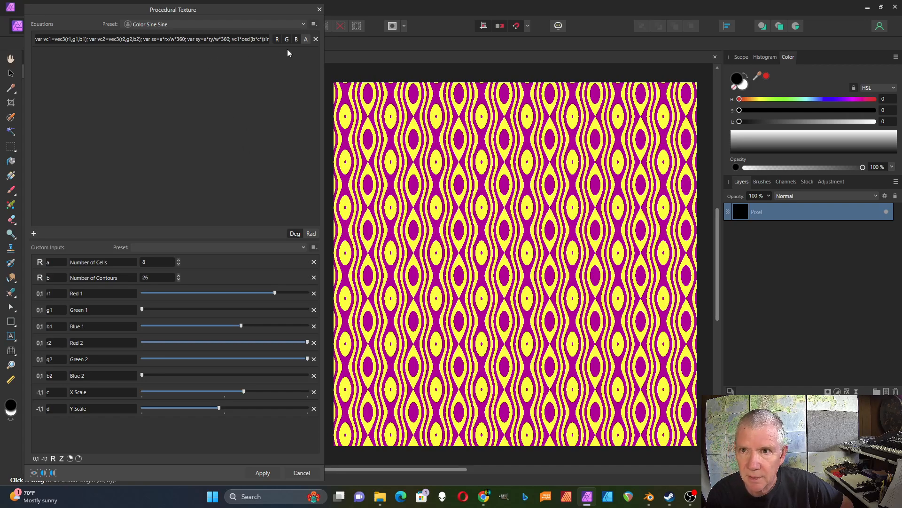
Step: Clear the procedural texture by choosing the Reset to empty preset
{"action": "left_click", "coordinate": [303, 24]}
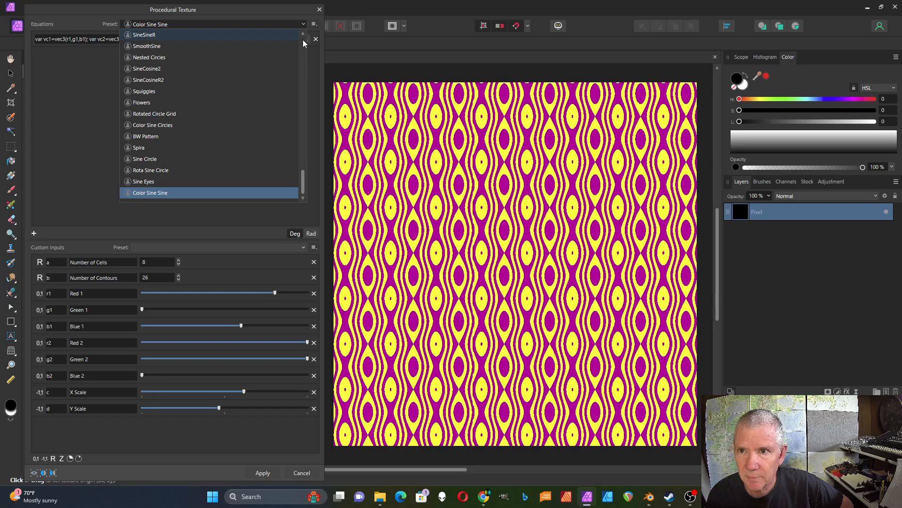
{"action": "left_click", "coordinate": [303, 43]}
{"action": "left_click_drag", "start_coordinate": [304, 158], "coordinate": [303, 33]}
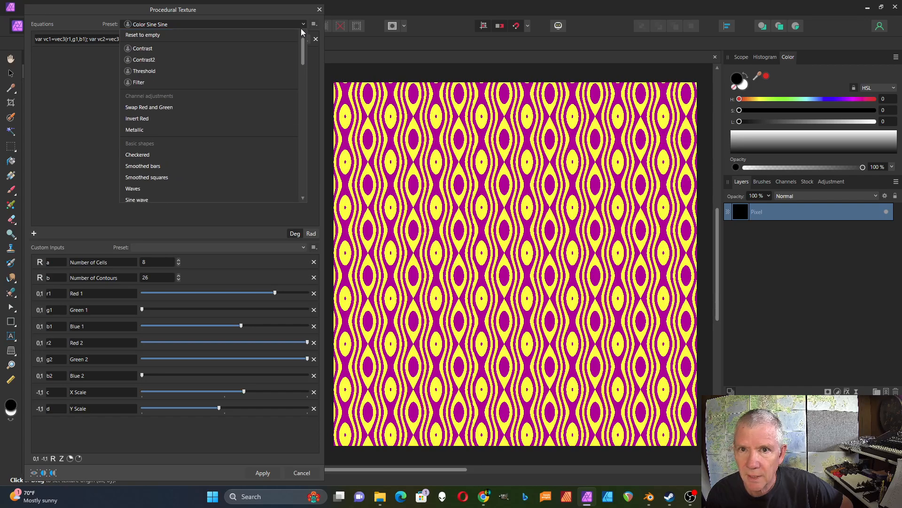
{"action": "left_click", "coordinate": [166, 33]}
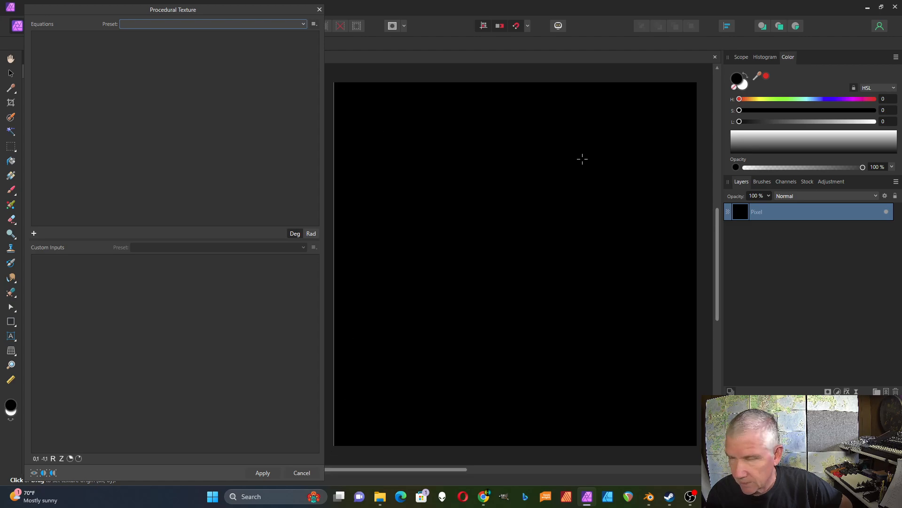
Step: Add one blank equation, shrink the equations area, and add three real-number (R) custom inputs a, b and c
{"action": "left_click", "coordinate": [33, 233]}
{"action": "left_click_drag", "start_coordinate": [75, 238], "coordinate": [102, 88]}
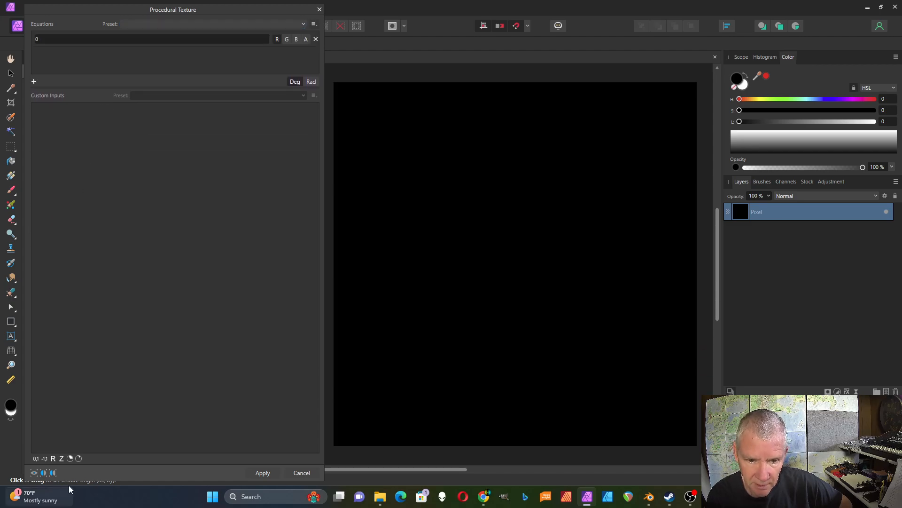
{"action": "left_click", "coordinate": [52, 459]}
{"action": "left_click", "coordinate": [52, 459]}
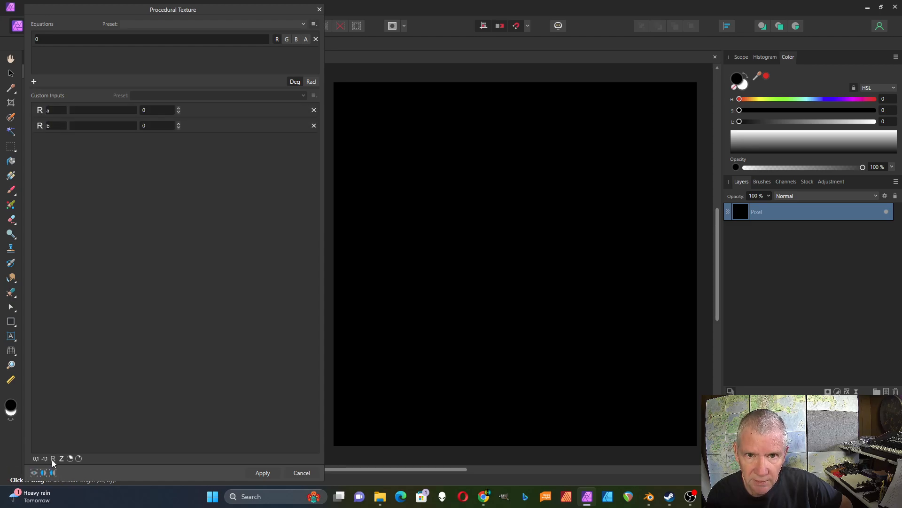
{"action": "left_click", "coordinate": [52, 459]}
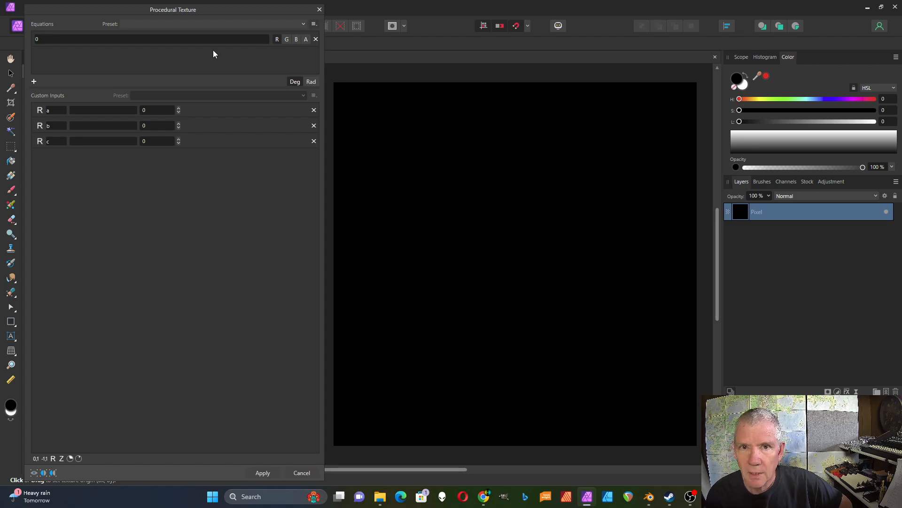
Step: Enter the equation osci(sin(x)) and apply it to the green and blue channels as well as red
{"action": "left_click", "coordinate": [61, 38]}
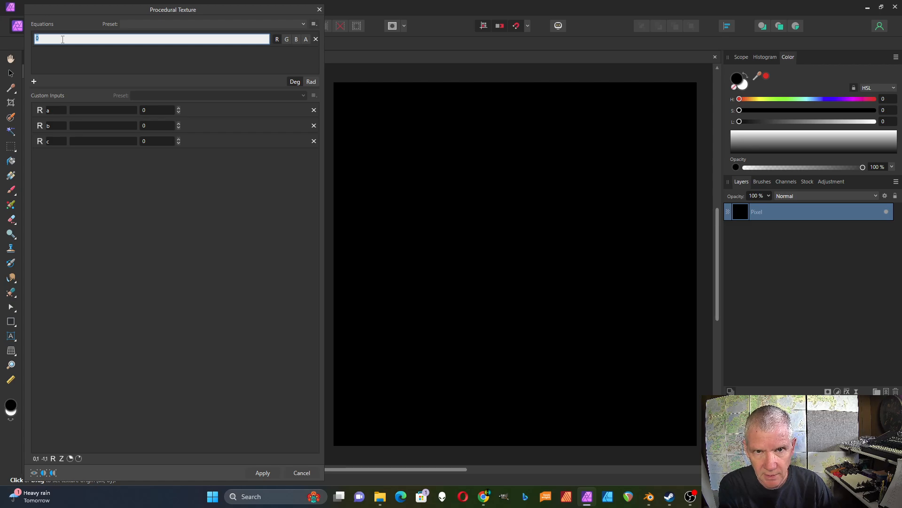
{"action": "type", "text": "osci("}
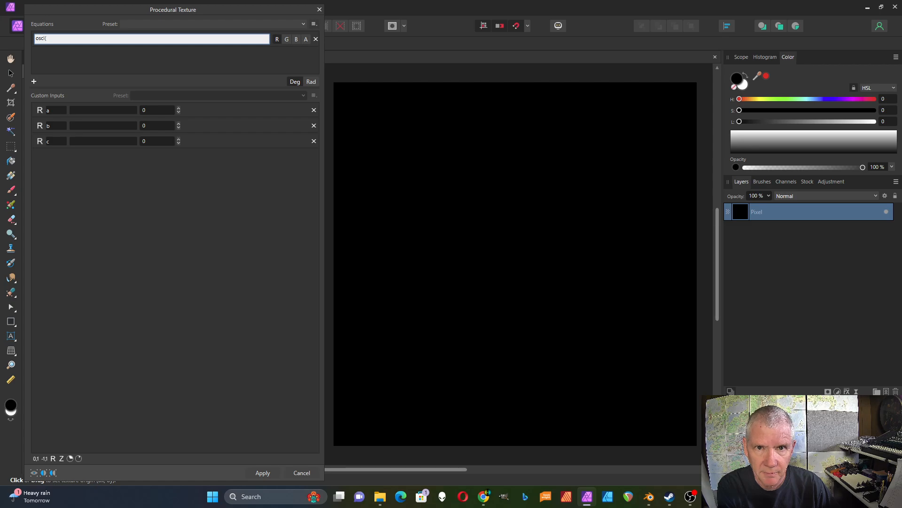
{"action": "key", "text": "BackSpace"}
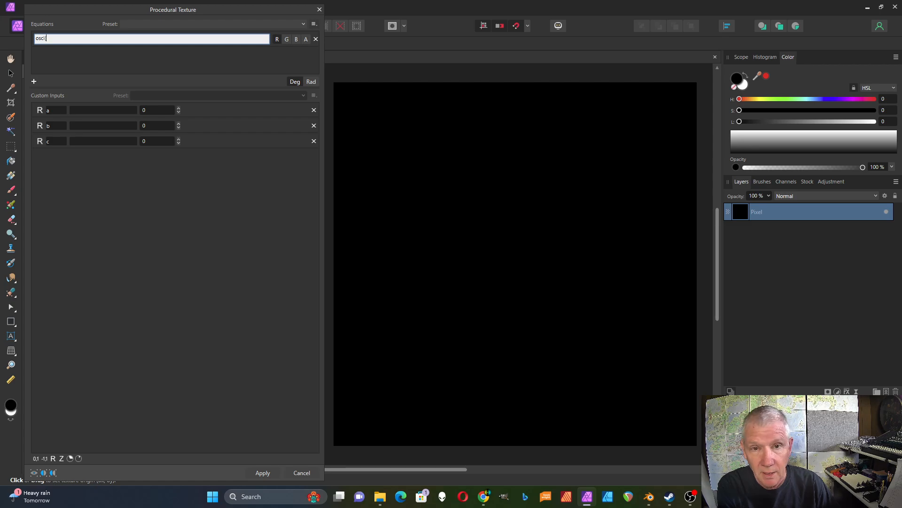
{"action": "type", "text": "(sin"}
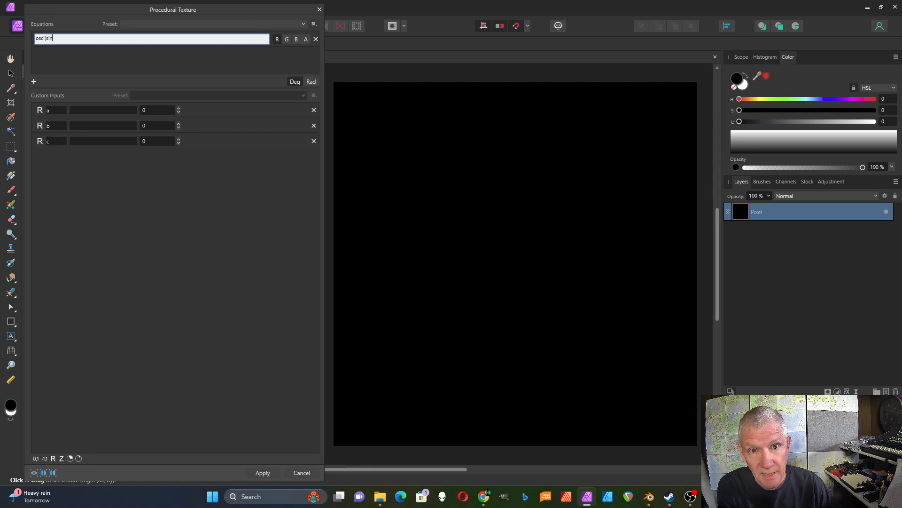
{"action": "type", "text": "(x"}
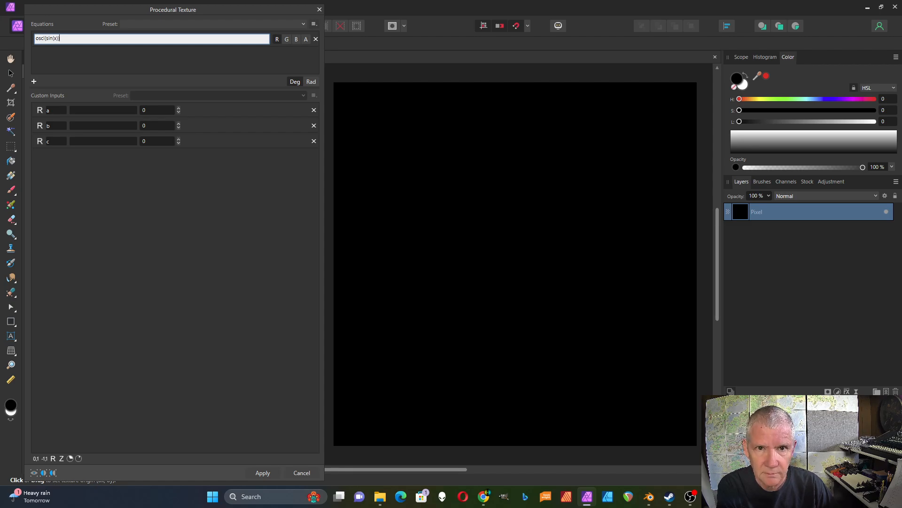
{"action": "key", "text": "Return"}
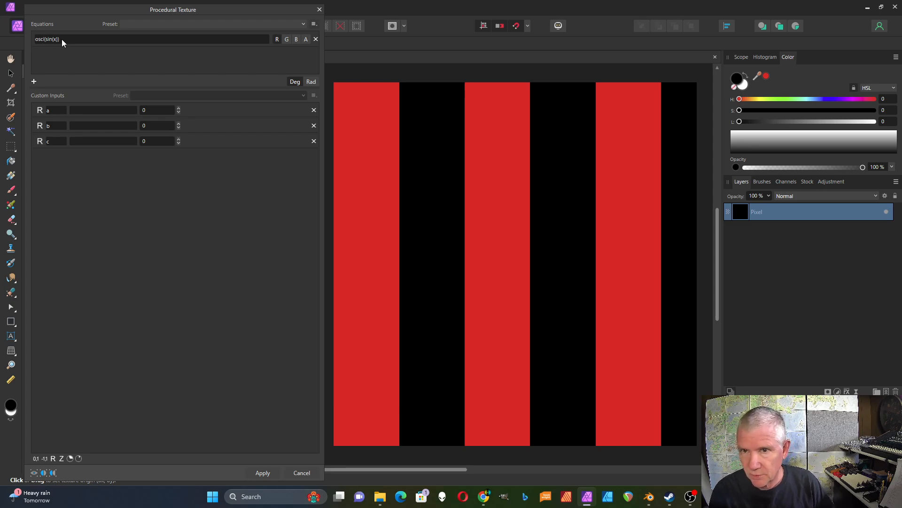
{"action": "left_click", "coordinate": [286, 39]}
{"action": "left_click", "coordinate": [296, 40]}
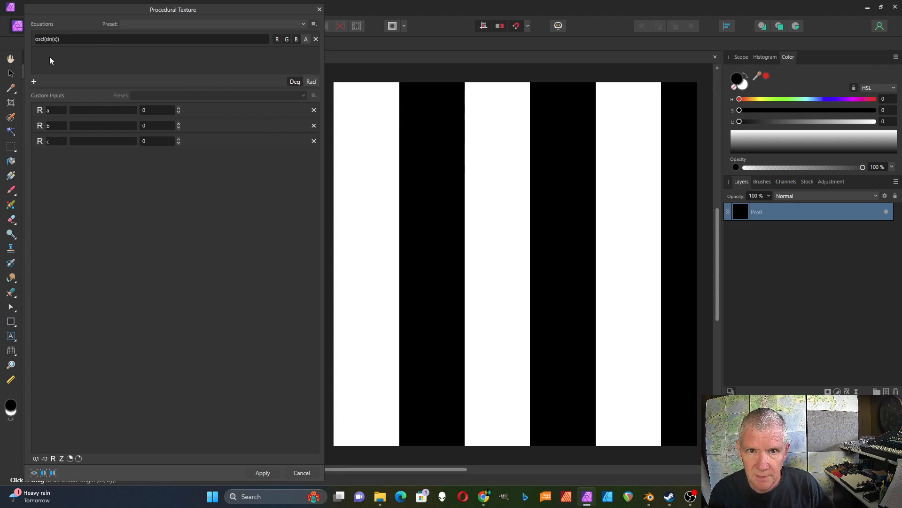
Step: Try the equation as osci(x), without the sine, and examine the resulting texture up close
{"action": "left_click", "coordinate": [56, 38]}
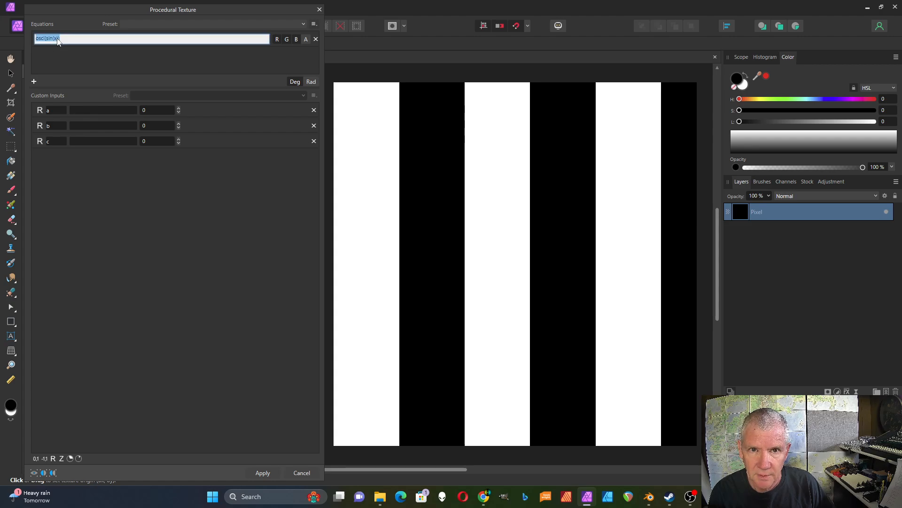
{"action": "left_click", "coordinate": [56, 38]}
{"action": "key", "text": "Right"}
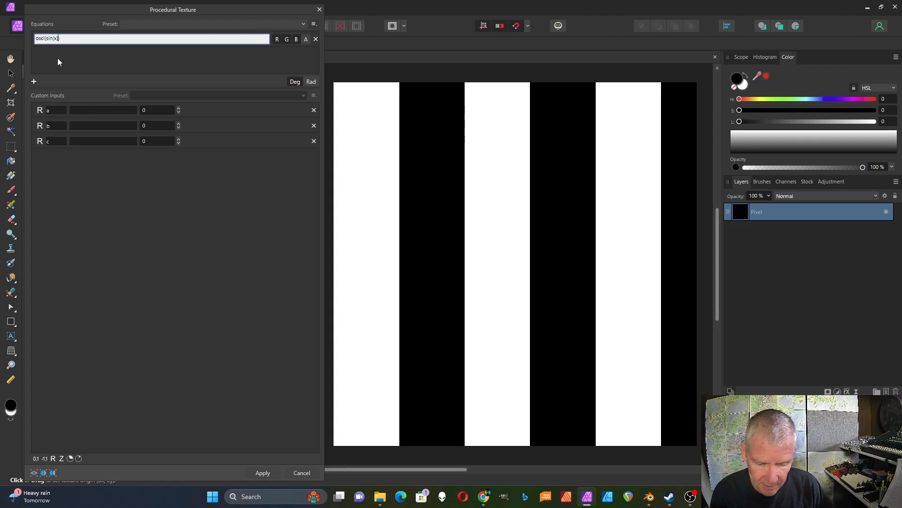
{"action": "key", "text": "BackSpace"}
{"action": "key", "text": "BackSpace"}
{"action": "key", "text": "BackSpace"}
{"action": "key", "text": "BackSpace"}
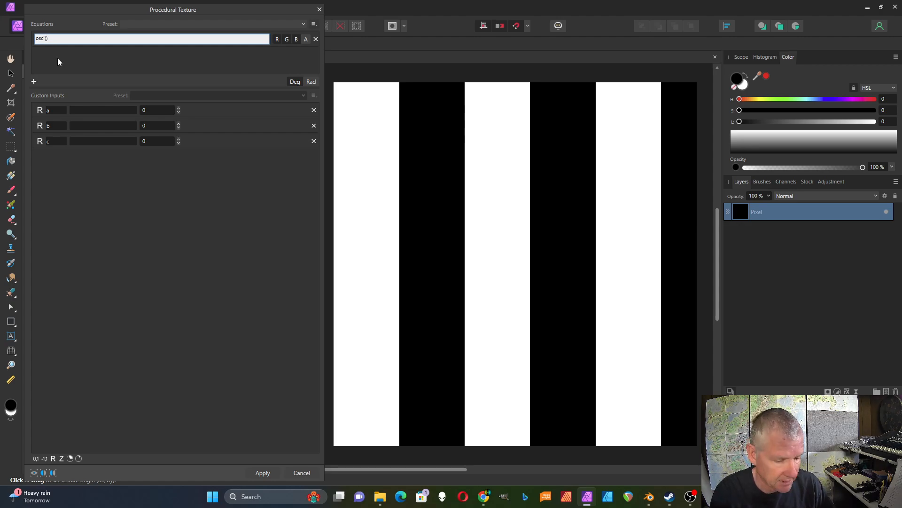
{"action": "type", "text": "x"}
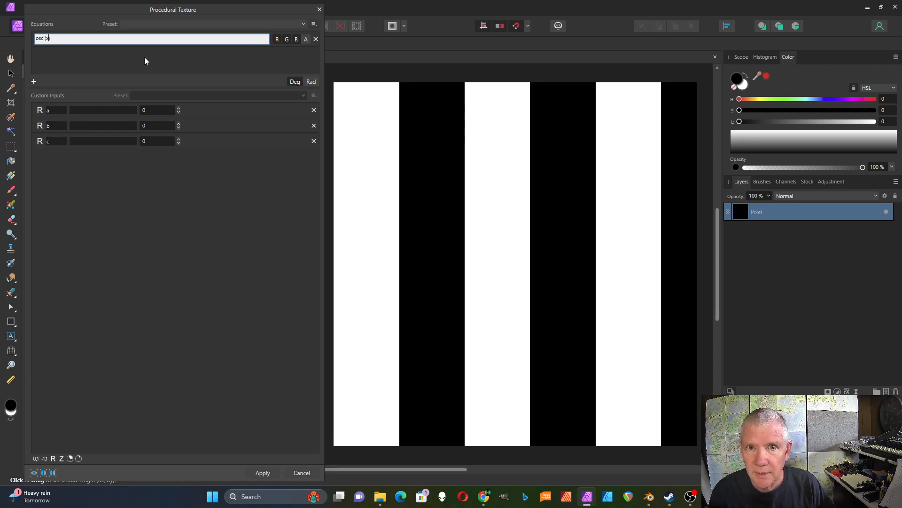
{"action": "left_click", "coordinate": [146, 64]}
{"action": "scroll", "coordinate": [338, 94], "scroll_direction": "up", "scroll_amount": 2}
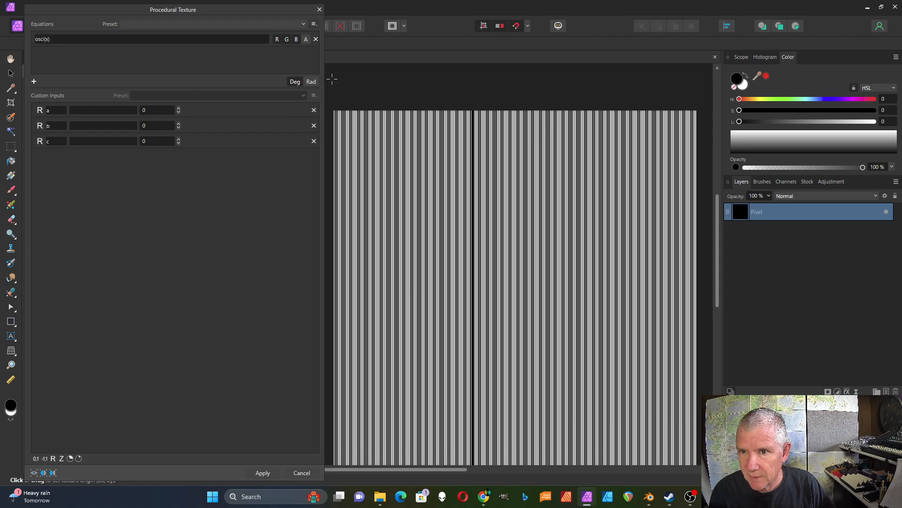
{"action": "scroll", "coordinate": [334, 127], "scroll_direction": "up", "scroll_amount": 6, "text": "ctrl"}
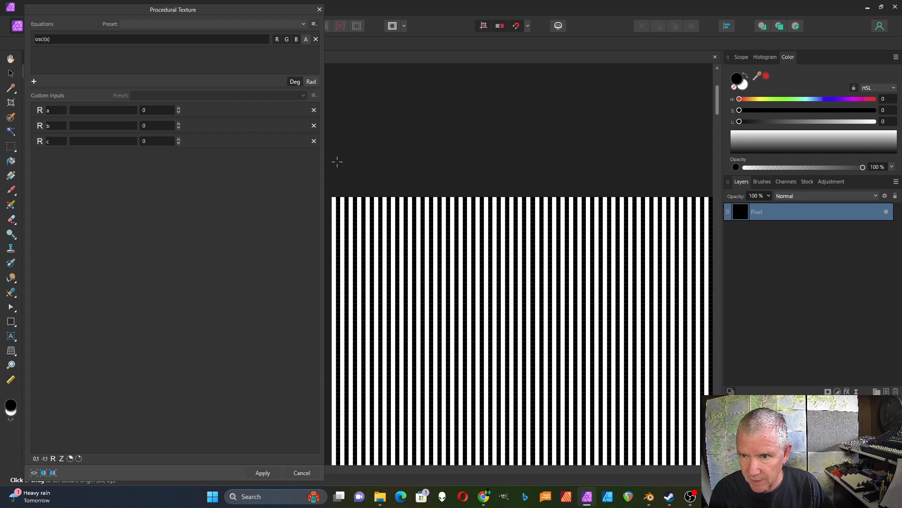
Step: Change the equation back to osci(sin(x)) and fit the whole texture in view
{"action": "double_click", "coordinate": [47, 40]}
{"action": "type", "text": "sin"}
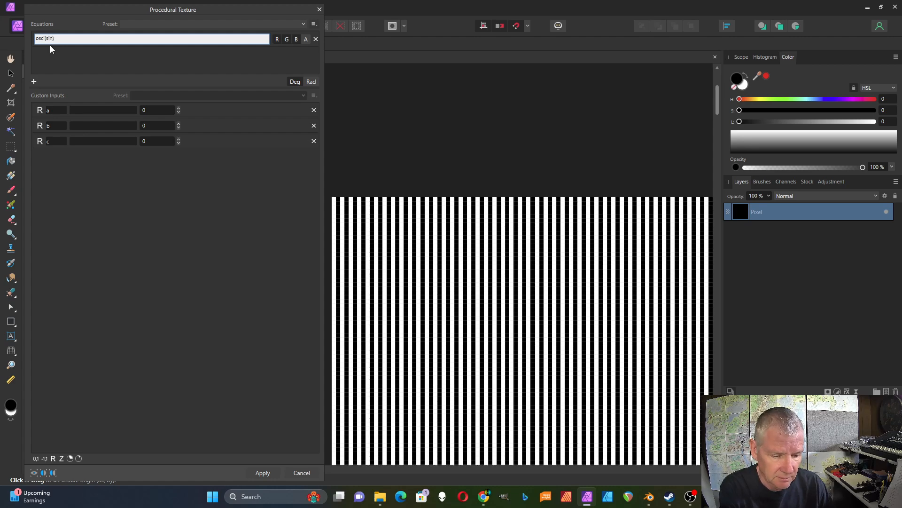
{"action": "type", "text": "(x))"}
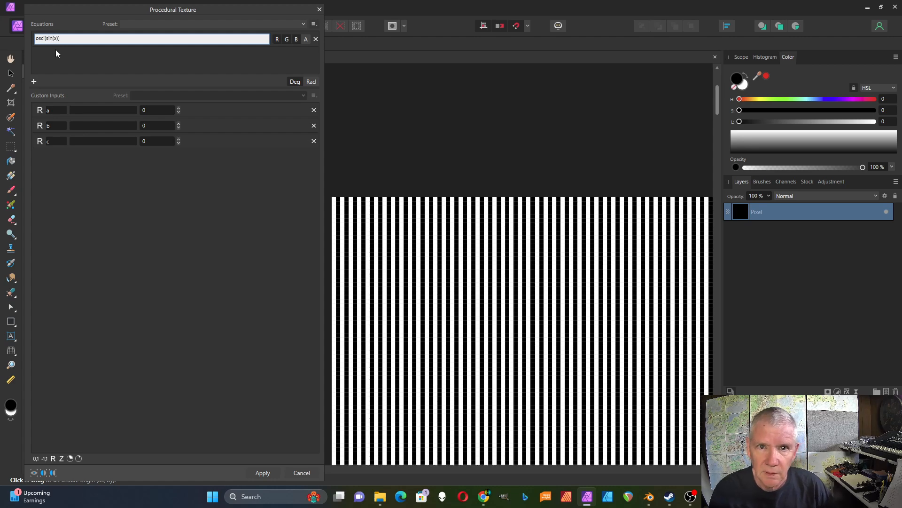
{"action": "key", "text": "Return"}
{"action": "scroll", "coordinate": [420, 146], "scroll_direction": "down", "scroll_amount": 4, "text": "ctrl"}
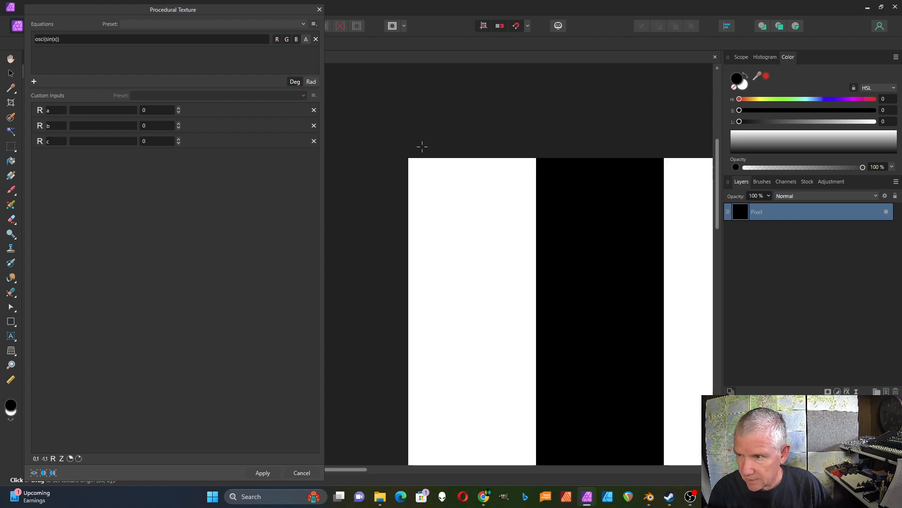
{"action": "scroll", "coordinate": [382, 150], "scroll_direction": "down", "scroll_amount": 1, "text": "ctrl"}
{"action": "scroll", "coordinate": [465, 153], "scroll_direction": "up", "scroll_amount": 1, "text": "ctrl"}
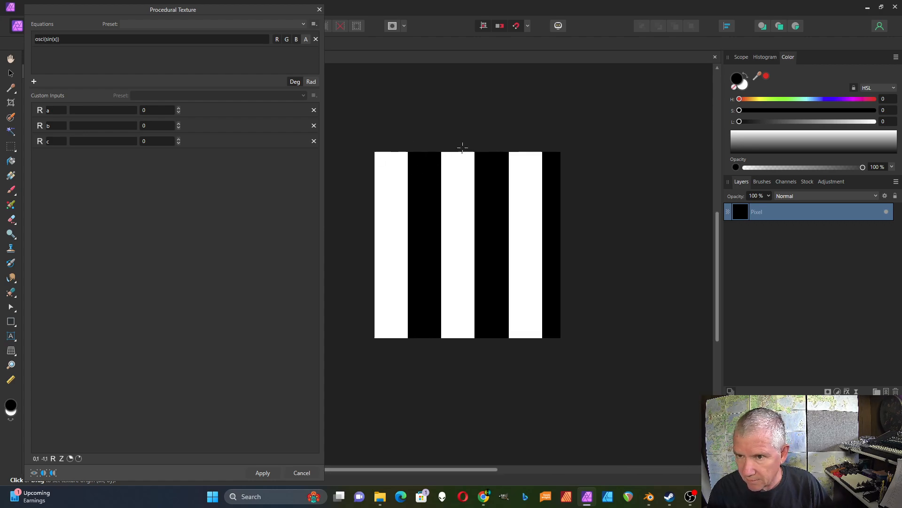
{"action": "scroll", "coordinate": [347, 167], "scroll_direction": "up", "scroll_amount": 2, "text": "ctrl"}
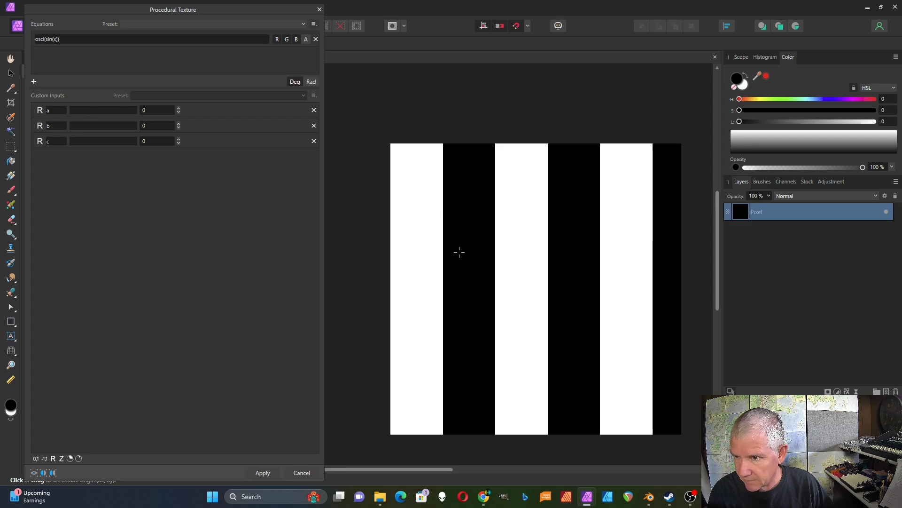
{"action": "scroll", "coordinate": [459, 256], "scroll_direction": "up", "scroll_amount": 1}
{"action": "scroll", "coordinate": [456, 253], "scroll_direction": "down", "scroll_amount": 2}
{"action": "scroll", "coordinate": [462, 282], "scroll_direction": "up", "scroll_amount": 1, "text": "ctrl"}
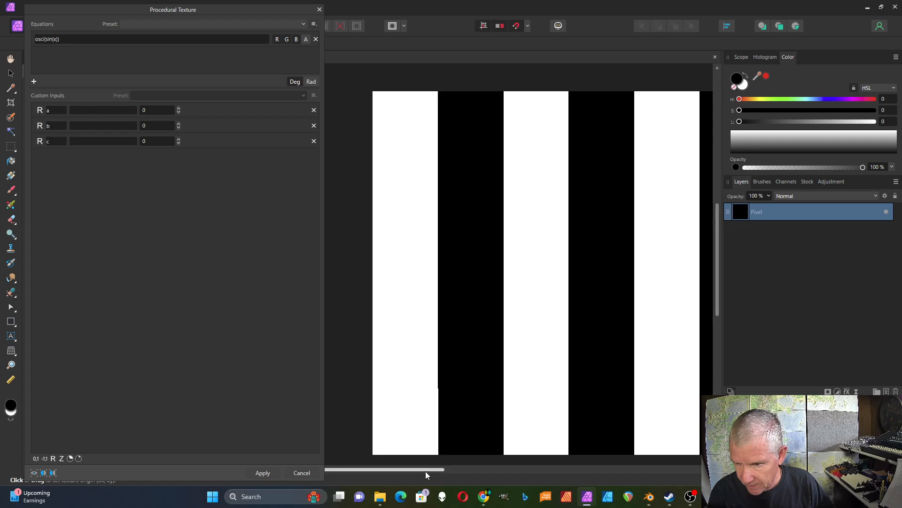
{"action": "mouse_move", "coordinate": [426, 471]}
{"action": "left_mouse_down"}
{"action": "mouse_move", "coordinate": [439, 470]}
{"action": "mouse_move", "coordinate": [429, 472]}
{"action": "left_mouse_up"}
{"action": "scroll", "coordinate": [455, 373], "scroll_direction": "down", "scroll_amount": 1}
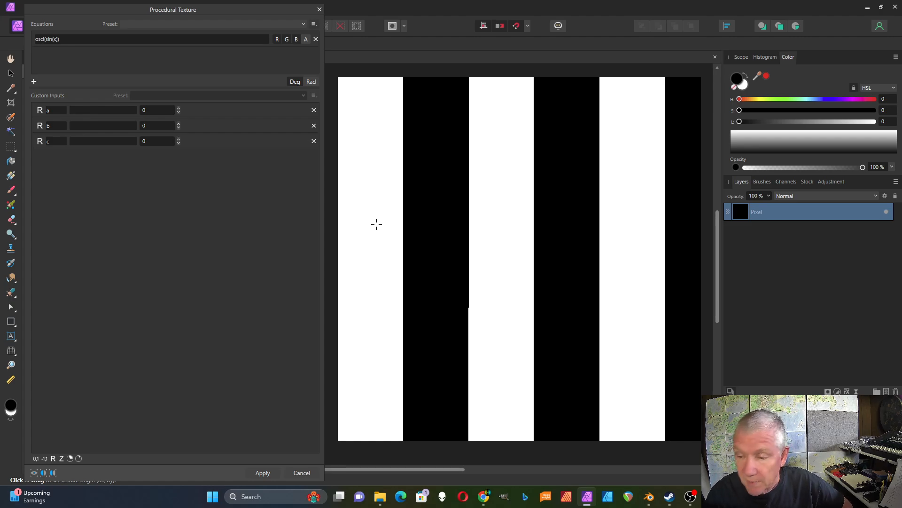
Step: Switch to Blender and examine the Sine surface from directly above and at an oblique angle
{"action": "left_click", "coordinate": [651, 498]}
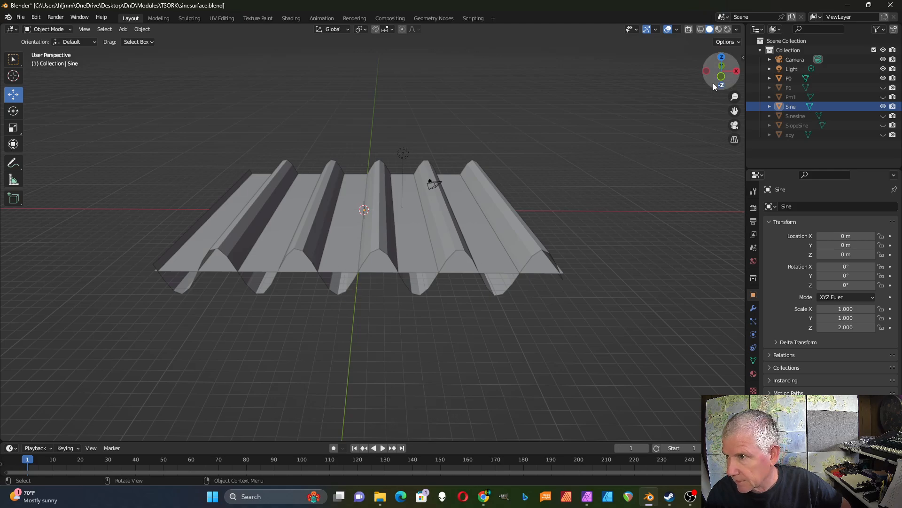
{"action": "left_click", "coordinate": [722, 58]}
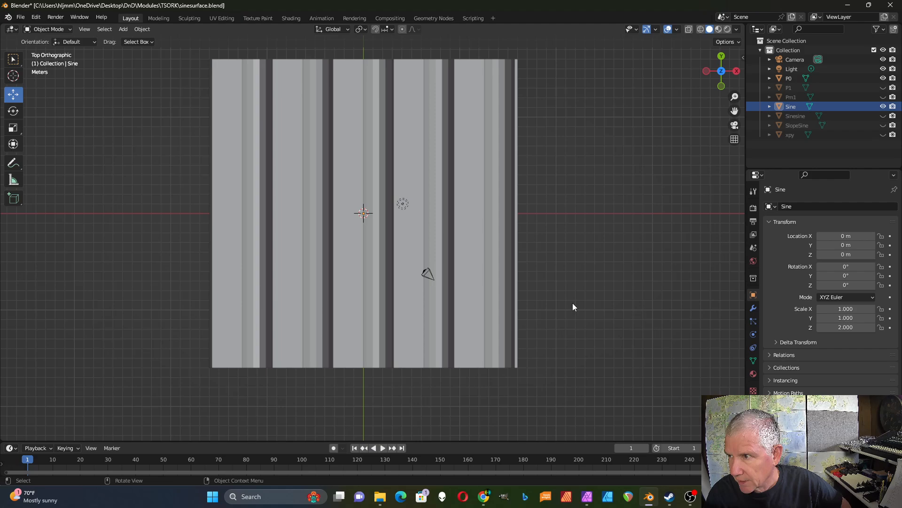
{"action": "middle_click_drag", "start_coordinate": [567, 304], "coordinate": [570, 234]}
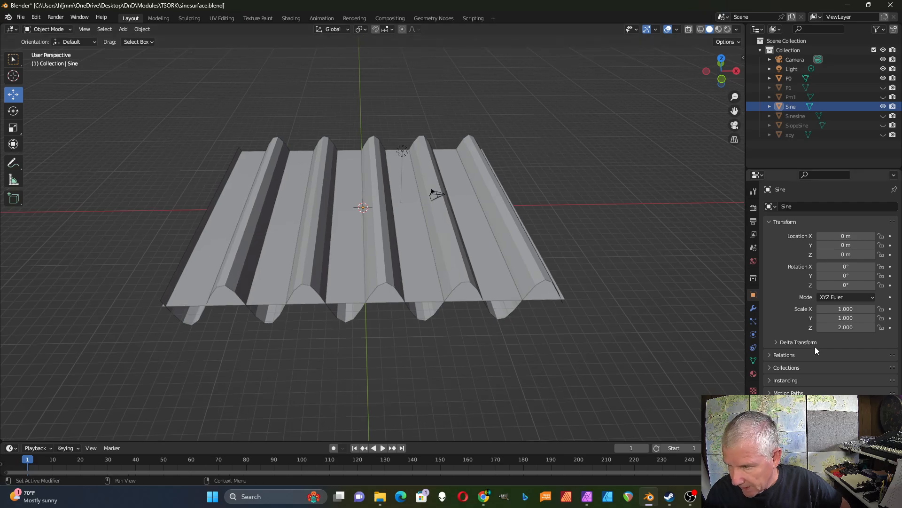
Step: Set the Sine surface's Z scale to 1
{"action": "left_click", "coordinate": [845, 327]}
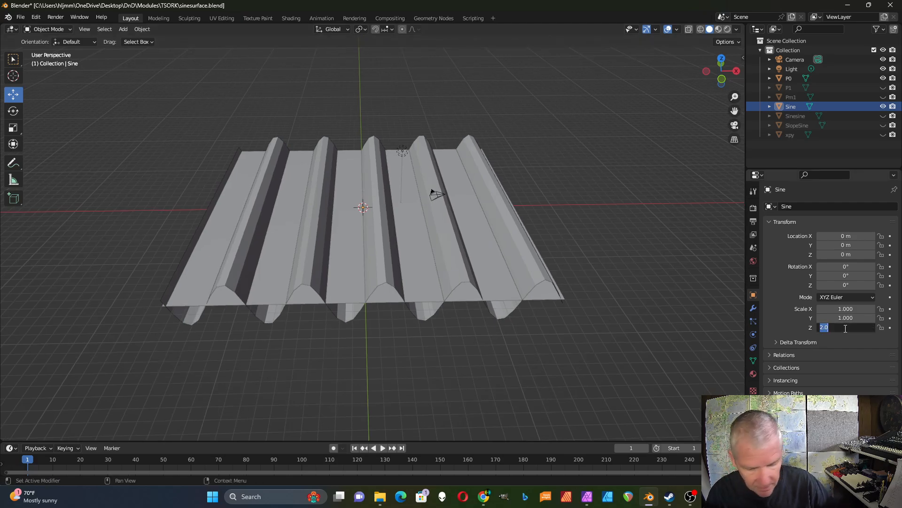
{"action": "type", "text": "1"}
{"action": "key", "text": "Return"}
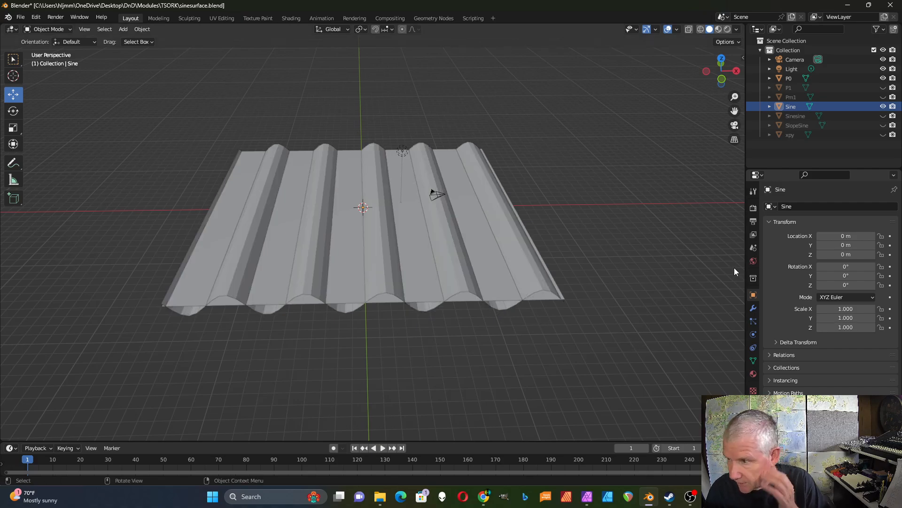
Step: Show the P1 and Pm1 planes around the Sine surface and look at them from a low side angle
{"action": "left_click", "coordinate": [883, 88]}
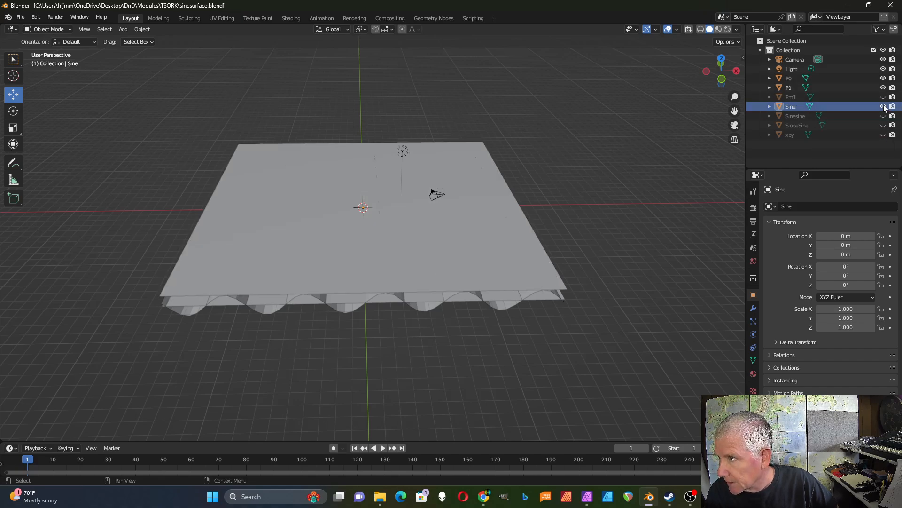
{"action": "left_click", "coordinate": [883, 97]}
{"action": "middle_click_drag", "start_coordinate": [638, 298], "coordinate": [592, 302]}
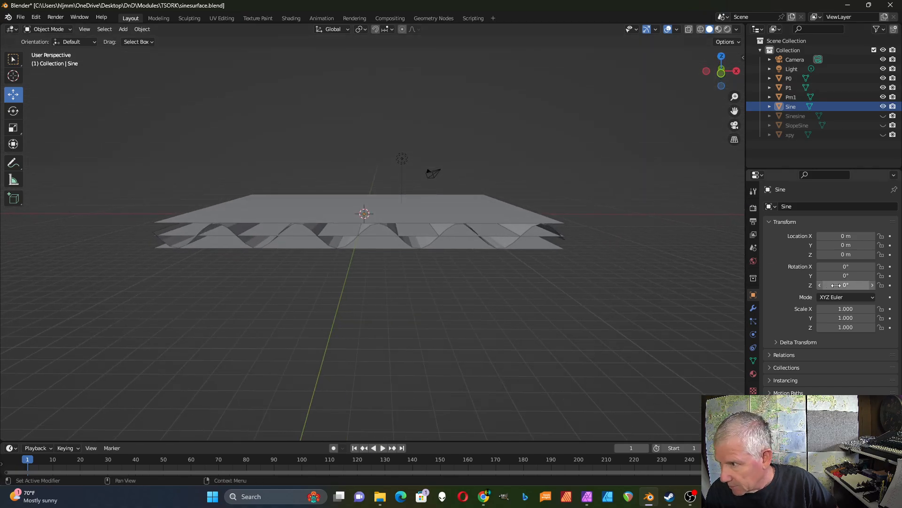
Step: Set the Sine surface's Z scale to 2 and view it from an oblique angle against the three planes
{"action": "left_click", "coordinate": [846, 327]}
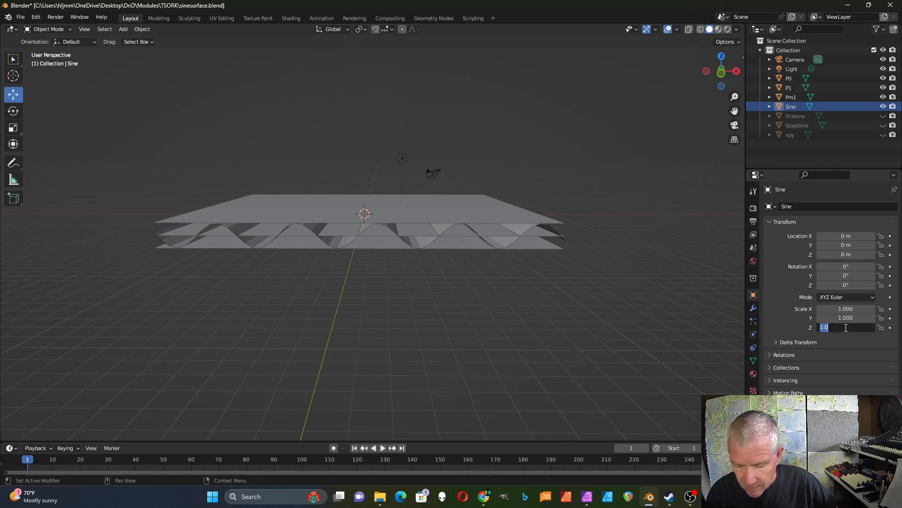
{"action": "type", "text": "2"}
{"action": "key", "text": "Return"}
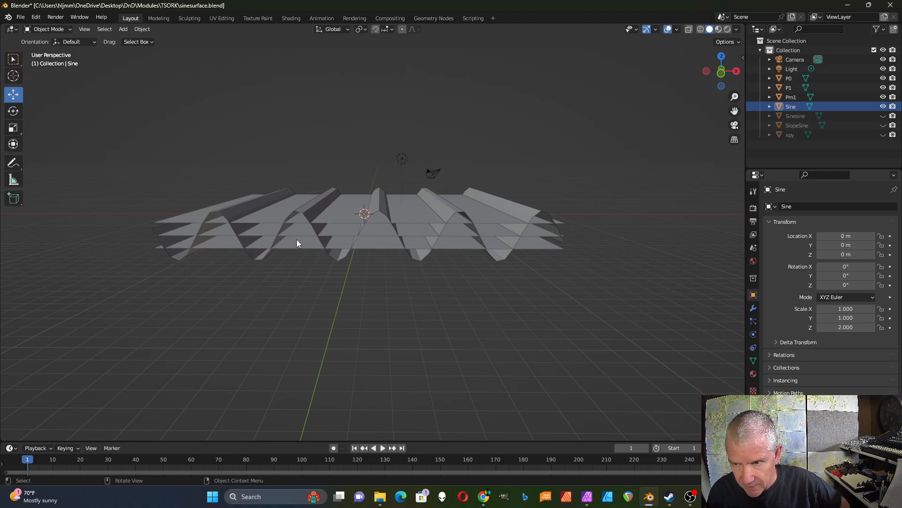
{"action": "mouse_move", "coordinate": [297, 238]}
{"action": "middle_mouse_down"}
{"action": "mouse_move", "coordinate": [297, 265]}
{"action": "mouse_move", "coordinate": [288, 250]}
{"action": "middle_mouse_up"}
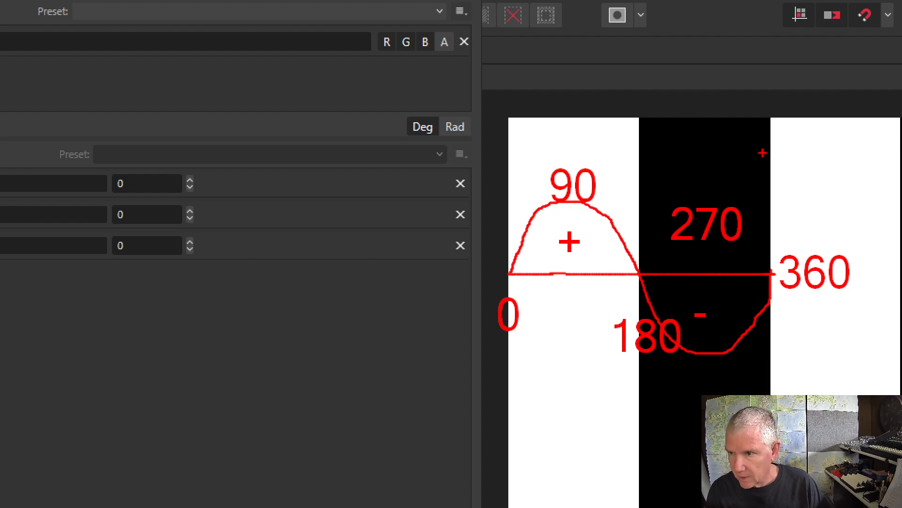
Step: Set custom input a to 1 and change the equation to osci(sin(x*a/w*360))
{"action": "key", "text": "Escape"}
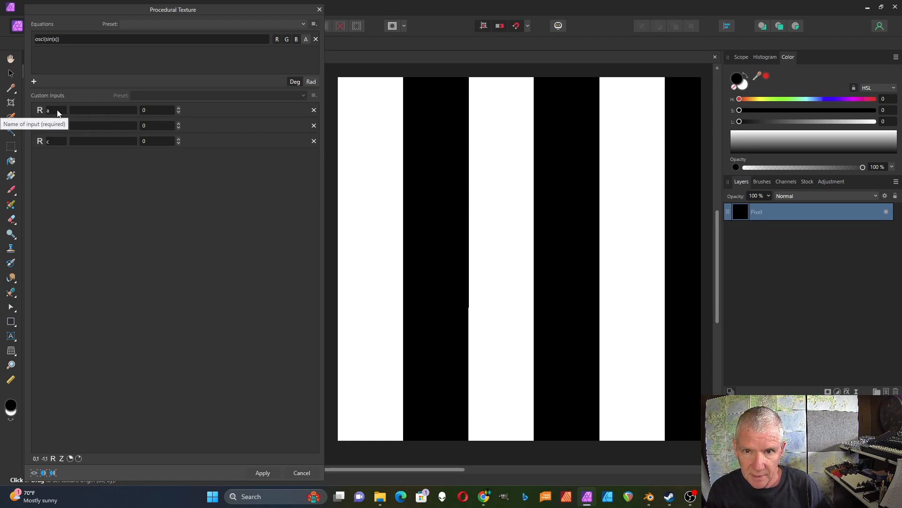
{"action": "left_click", "coordinate": [178, 108]}
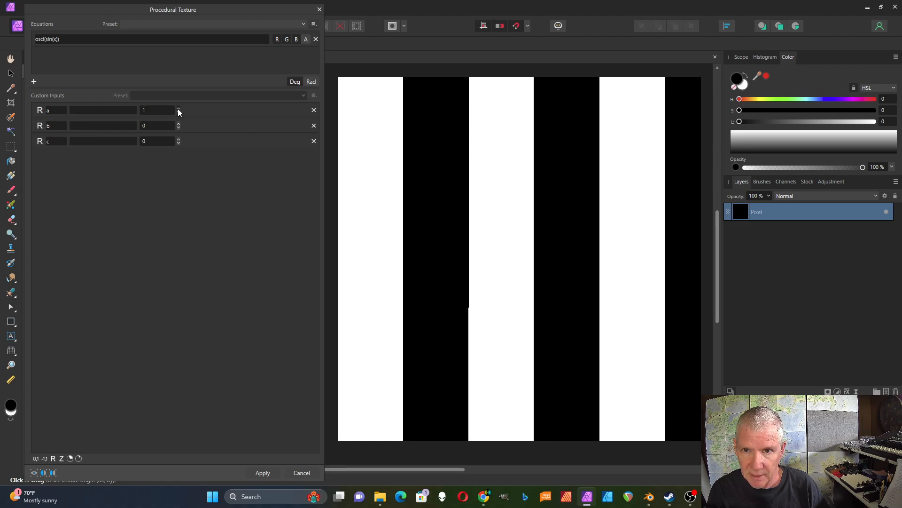
{"action": "left_click", "coordinate": [56, 39]}
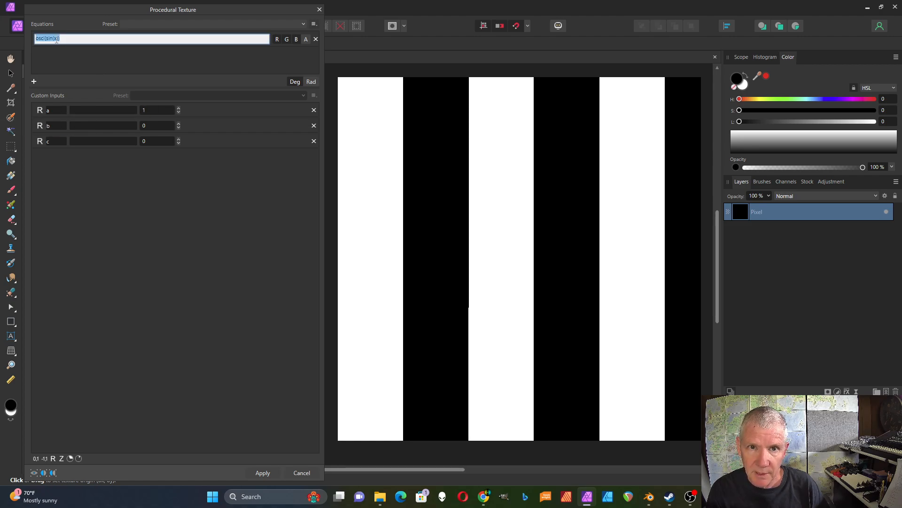
{"action": "left_click", "coordinate": [56, 39]}
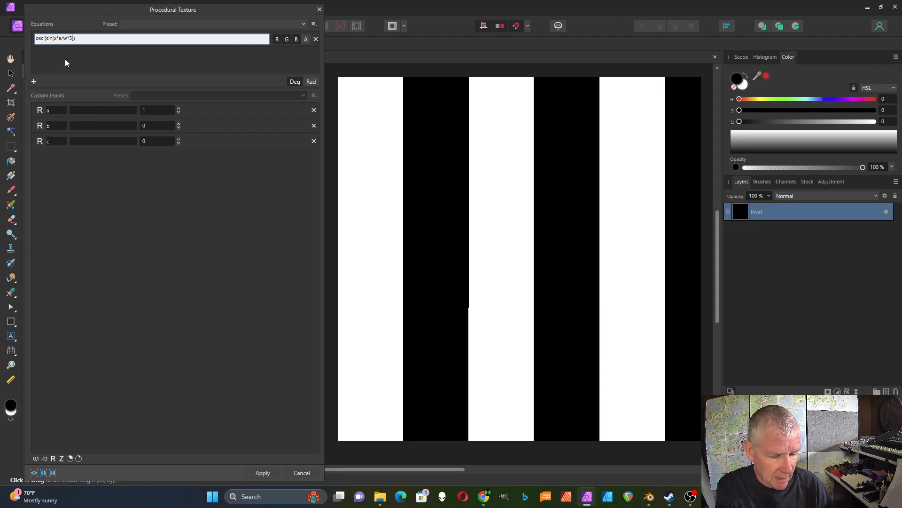
{"action": "type", "text": "0"}
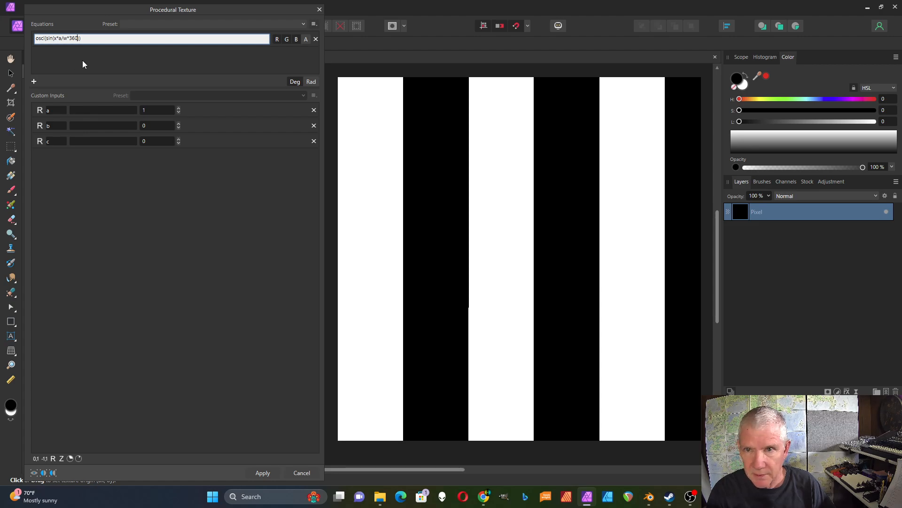
{"action": "key", "text": "Return"}
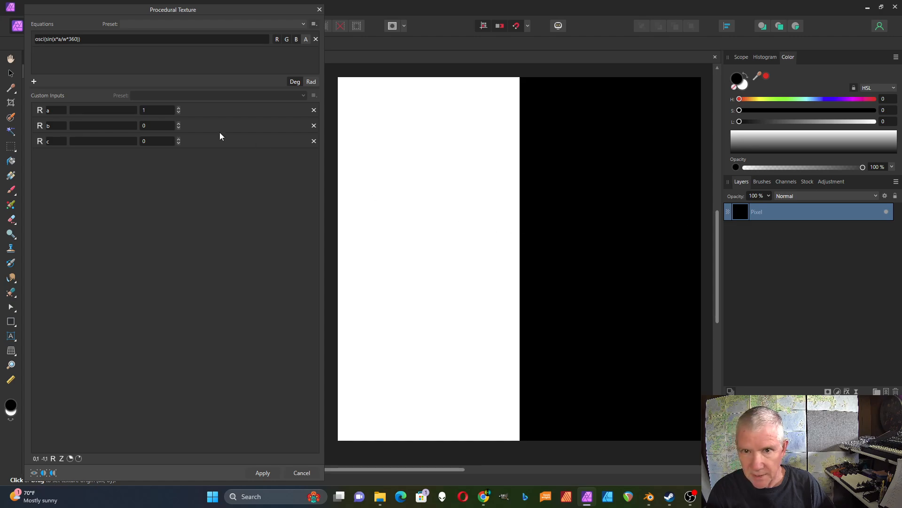
Step: Try custom input a at higher values up to 4, and return it to 1
{"action": "left_click", "coordinate": [179, 108]}
{"action": "left_click", "coordinate": [178, 108]}
{"action": "left_click", "coordinate": [178, 108]}
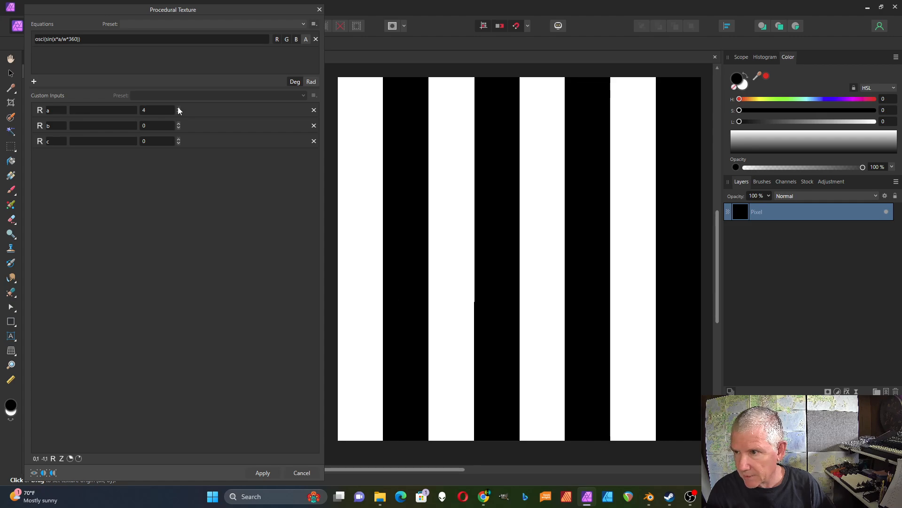
{"action": "left_click", "coordinate": [178, 113]}
{"action": "left_click", "coordinate": [179, 113]}
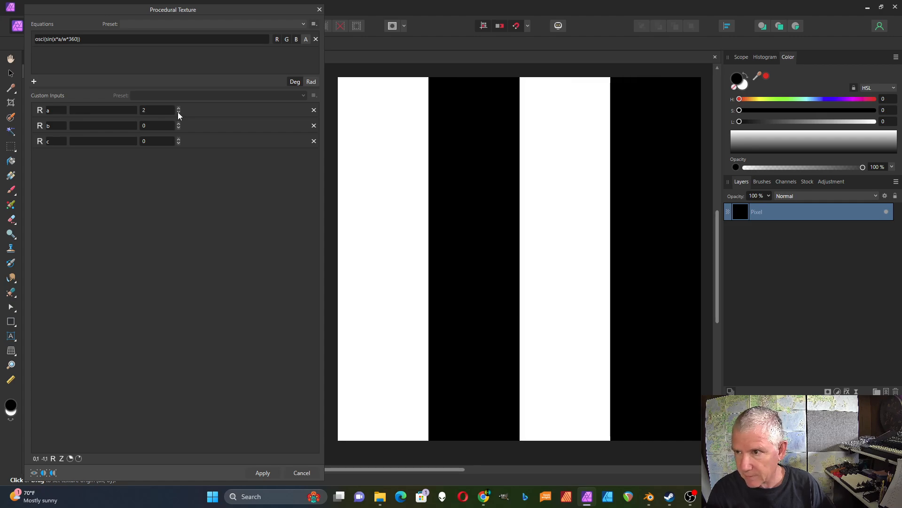
{"action": "left_click", "coordinate": [179, 114]}
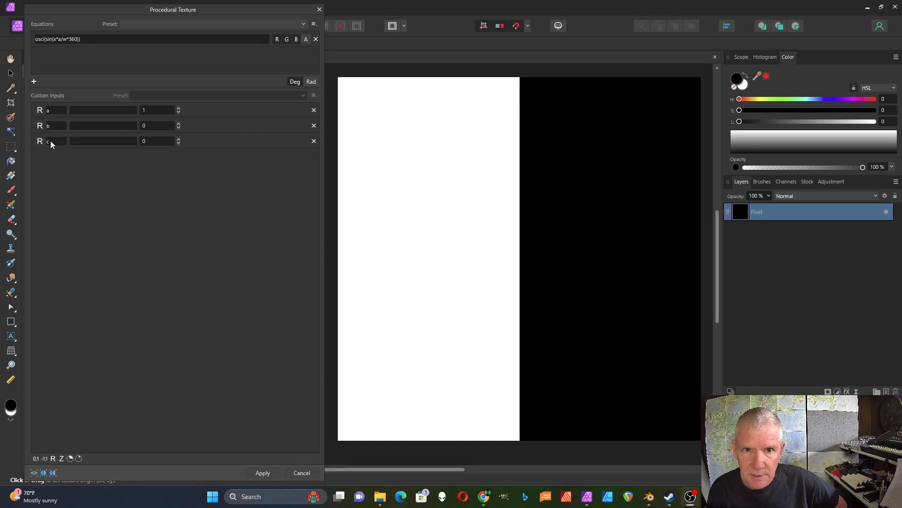
Step: Multiply the sine by input b so the equation reads osci(b*sin(x*a/w*360))
{"action": "left_click", "coordinate": [47, 41]}
{"action": "left_click", "coordinate": [47, 40]}
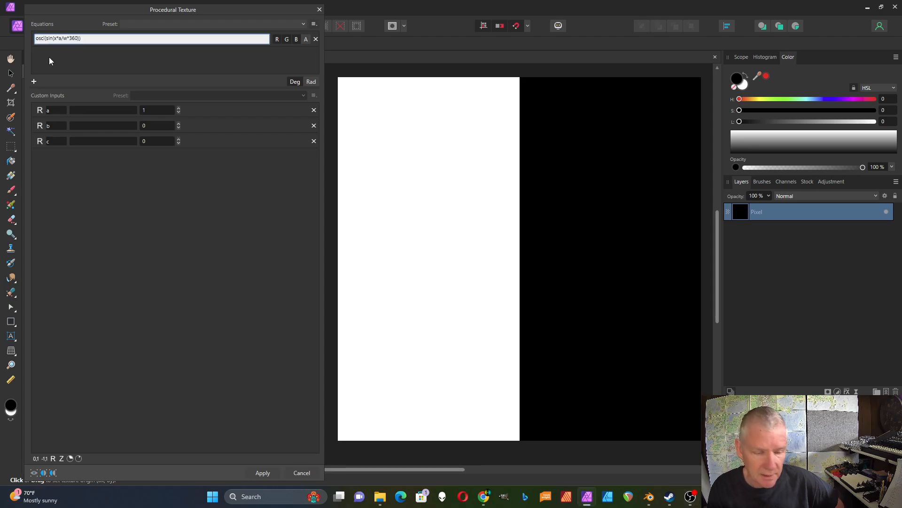
{"action": "type", "text": "b"}
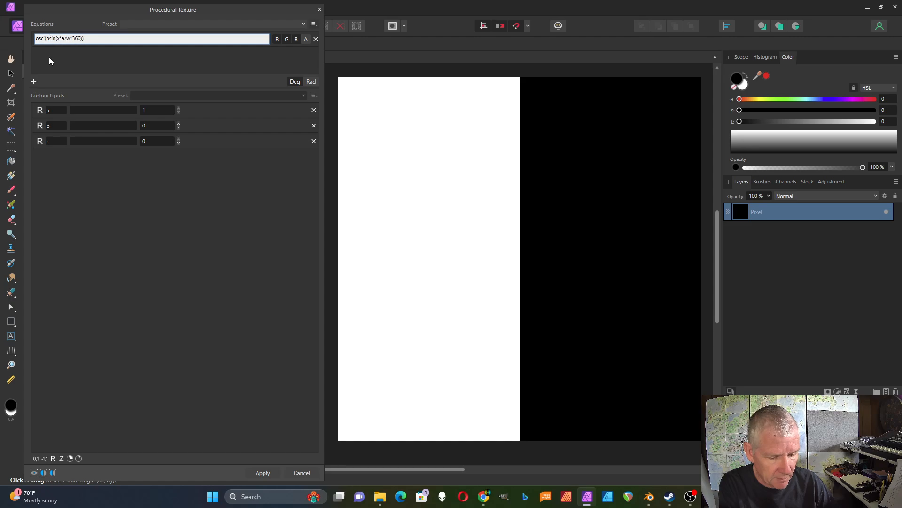
{"action": "type", "text": "*"}
{"action": "key", "text": "Return"}
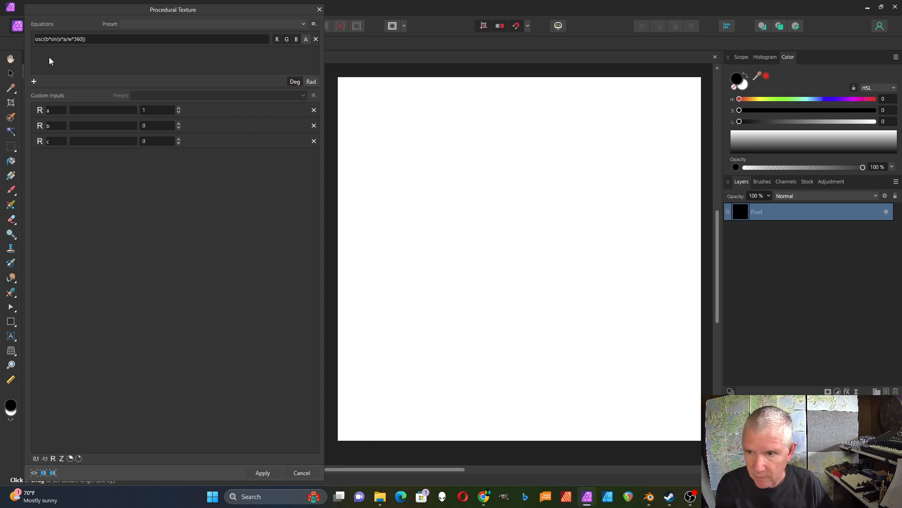
Step: Raise custom input b in single steps to 4, and lower it back to 2
{"action": "left_click", "coordinate": [179, 125]}
{"action": "left_click", "coordinate": [179, 125]}
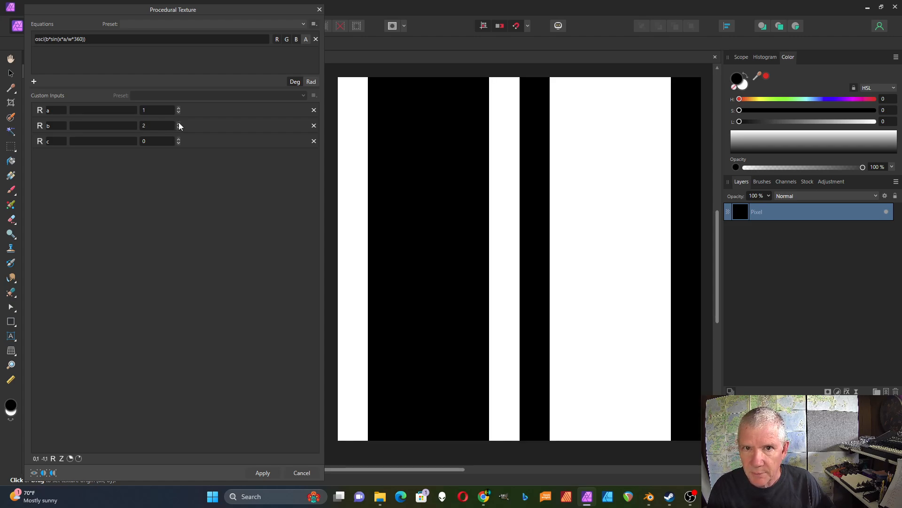
{"action": "left_click", "coordinate": [180, 125]}
{"action": "left_click", "coordinate": [179, 125]}
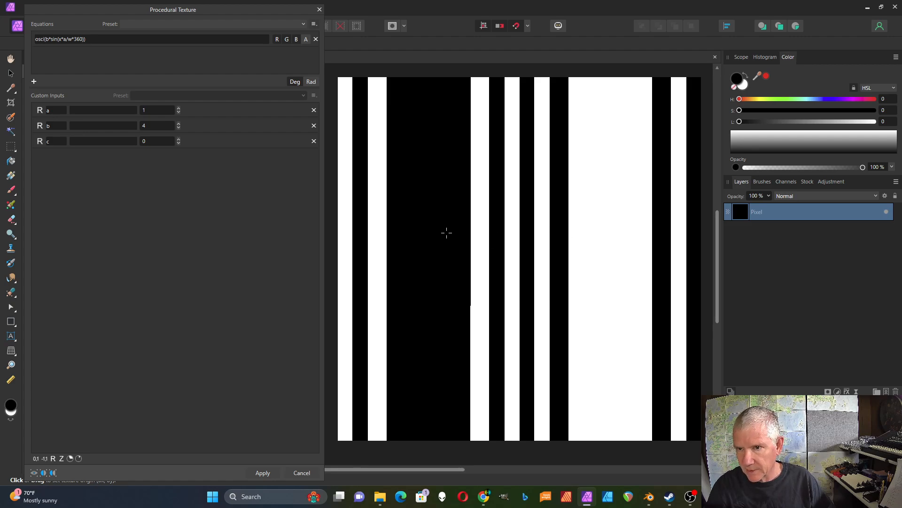
{"action": "left_click", "coordinate": [178, 127]}
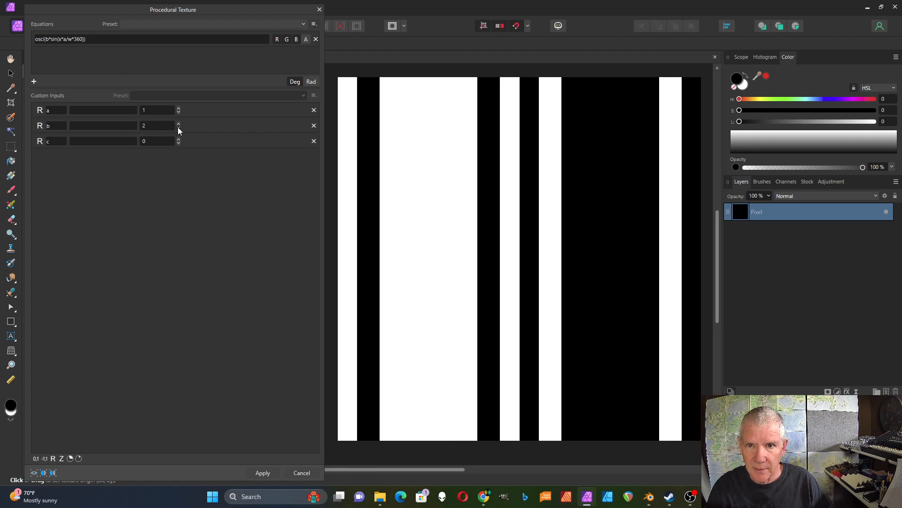
{"action": "left_click", "coordinate": [178, 128]}
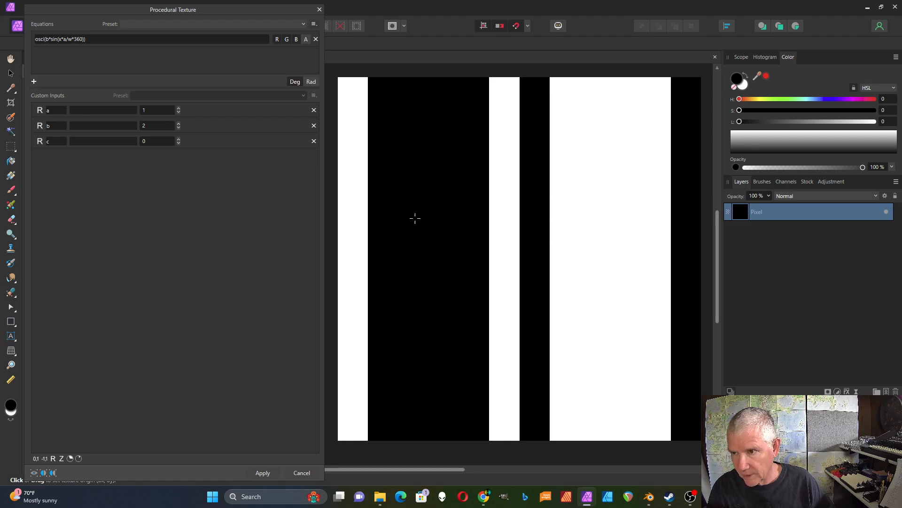
Step: Raise custom input b in single steps to 7 to examine the stripe pattern
{"action": "left_click", "coordinate": [179, 123]}
{"action": "left_click", "coordinate": [179, 123]}
{"action": "left_click", "coordinate": [180, 124]}
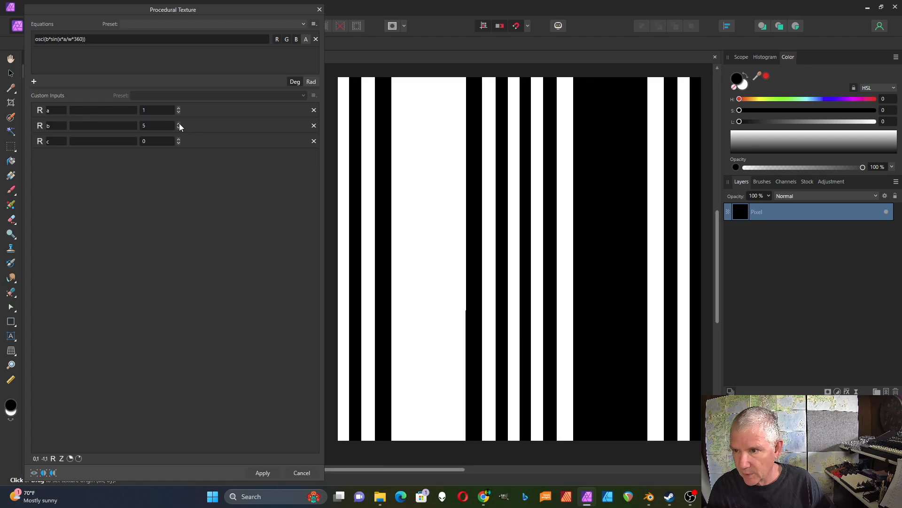
{"action": "left_click", "coordinate": [179, 123]}
{"action": "left_click", "coordinate": [179, 123]}
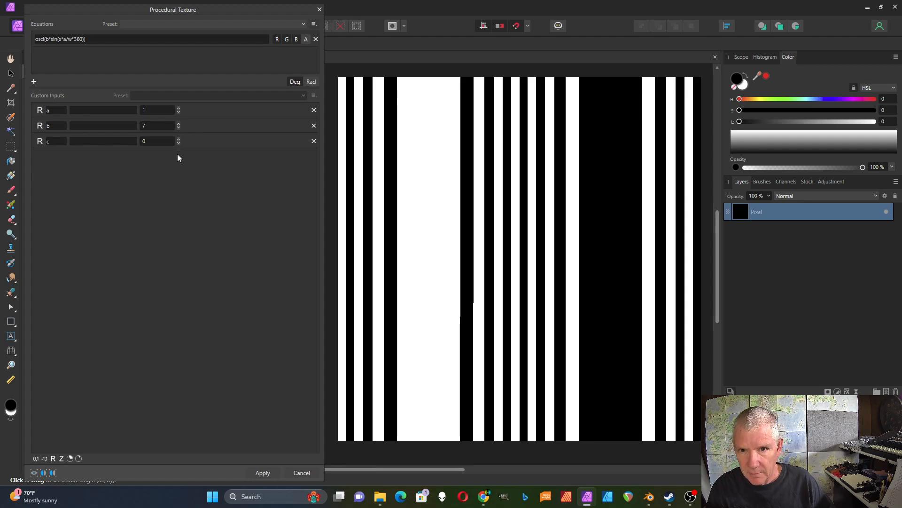
Step: Lower custom input b in single steps to 1
{"action": "left_click", "coordinate": [178, 128]}
{"action": "left_click", "coordinate": [178, 128]}
{"action": "left_click", "coordinate": [179, 127]}
{"action": "left_click", "coordinate": [178, 128]}
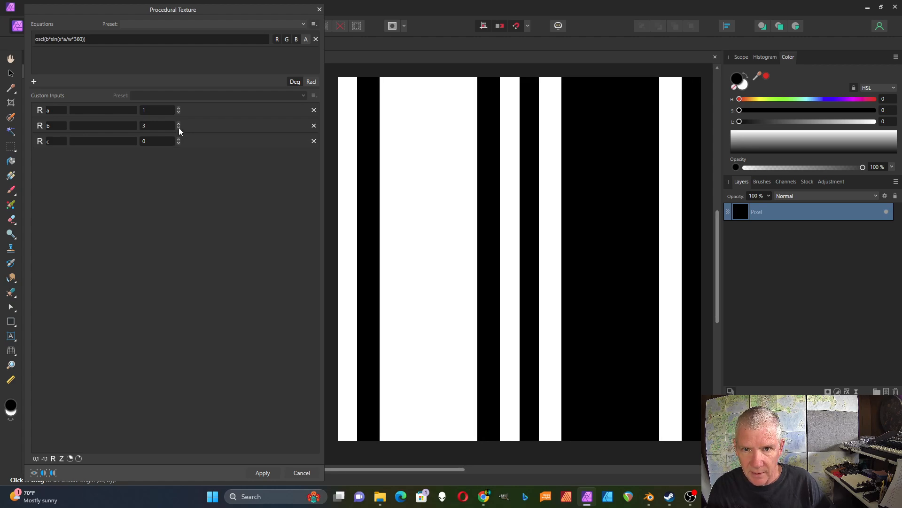
{"action": "left_click", "coordinate": [178, 128]}
{"action": "left_click", "coordinate": [178, 128]}
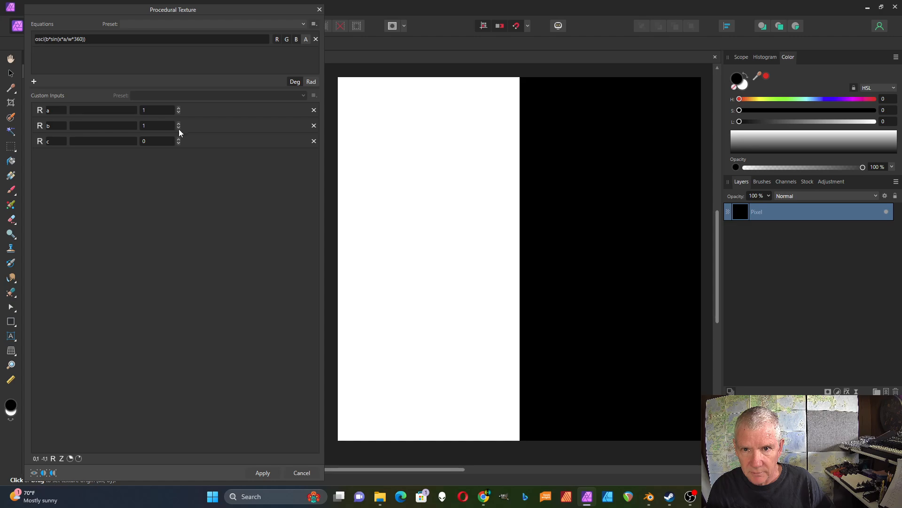
Step: Switch to Blender, hide the Sine surface and show the SlopeSine surface
{"action": "left_click", "coordinate": [649, 496]}
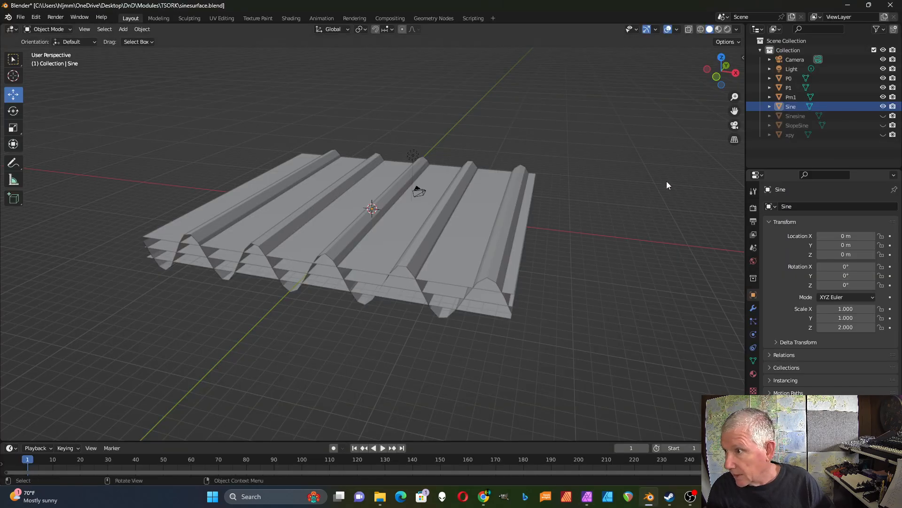
{"action": "left_click", "coordinate": [883, 107]}
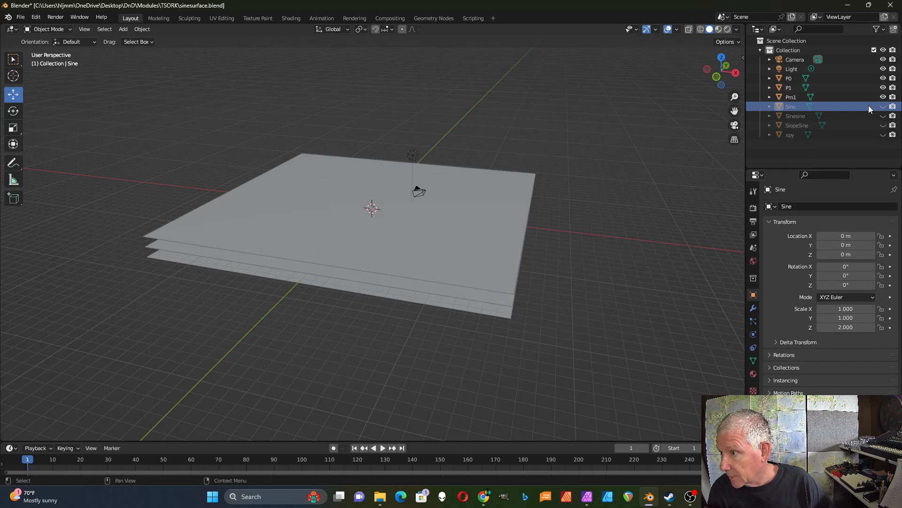
{"action": "left_click", "coordinate": [883, 126]}
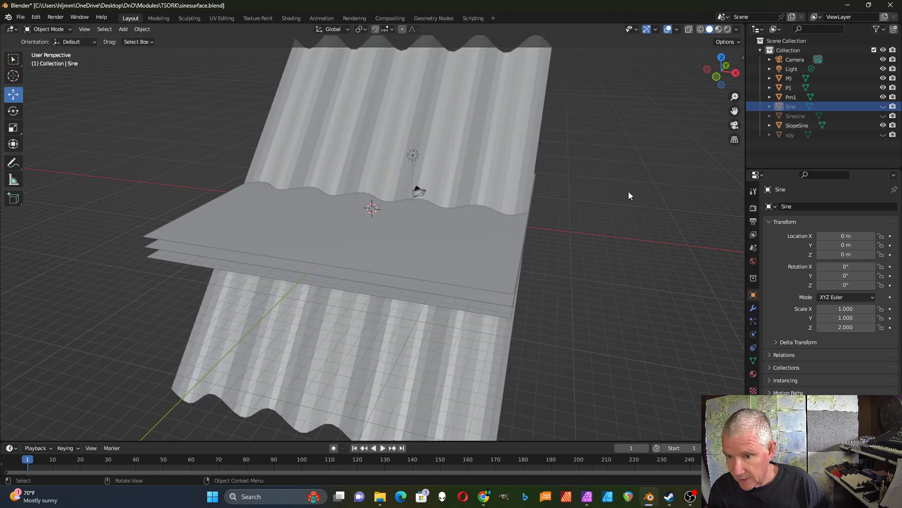
Step: Examine where the SlopeSine surface crosses the planes, from the side and from directly above
{"action": "middle_click_drag", "start_coordinate": [630, 196], "coordinate": [542, 182]}
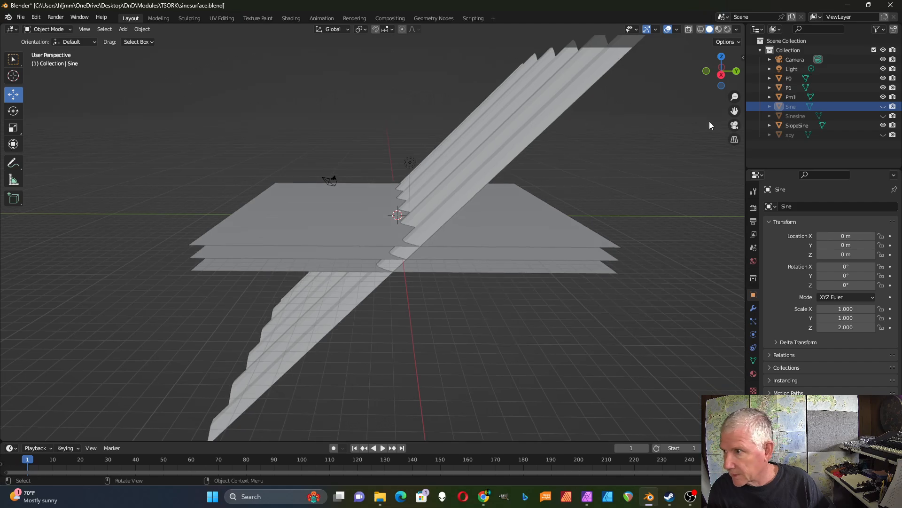
{"action": "mouse_move", "coordinate": [601, 165]}
{"action": "middle_mouse_down"}
{"action": "mouse_move", "coordinate": [603, 153]}
{"action": "mouse_move", "coordinate": [612, 165]}
{"action": "middle_mouse_up"}
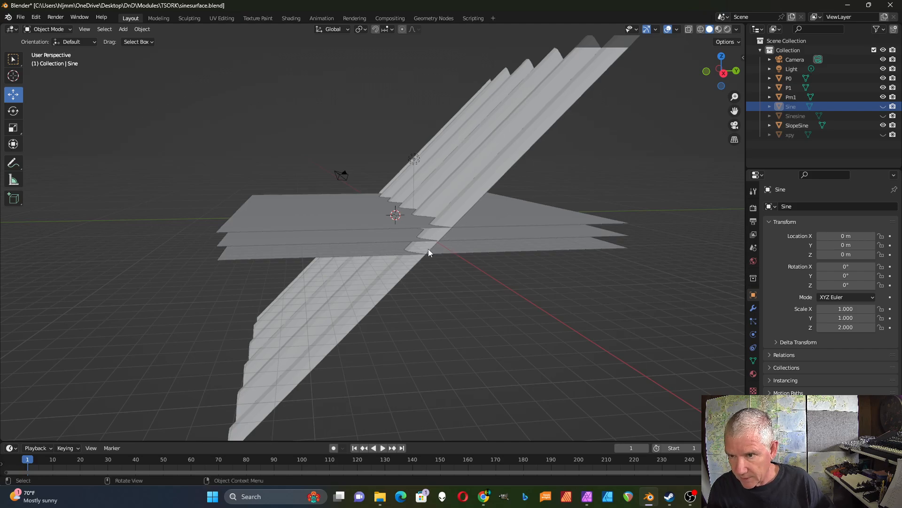
{"action": "middle_click_drag", "start_coordinate": [428, 249], "coordinate": [430, 301]}
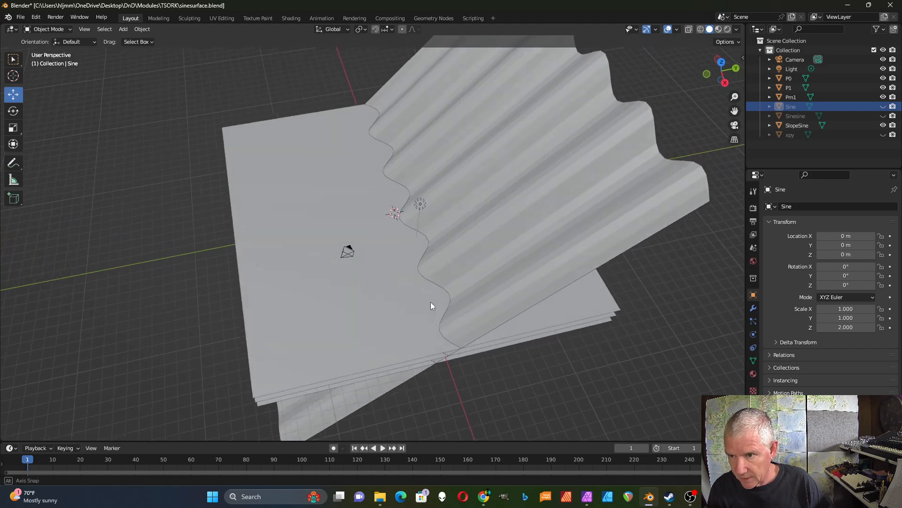
{"action": "left_click", "coordinate": [722, 61]}
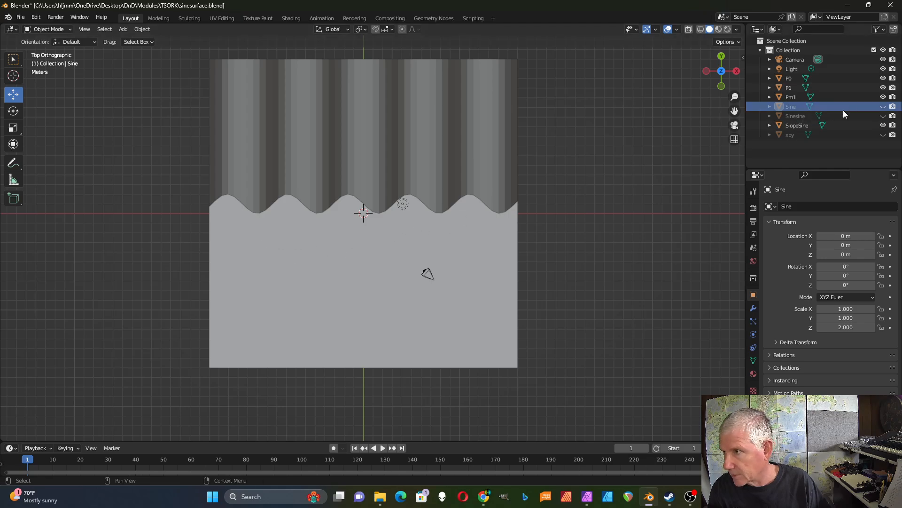
Step: Hide planes P1 and P0 in turn to compare where SlopeSine crosses each plane, and show both planes again
{"action": "left_click", "coordinate": [883, 87]}
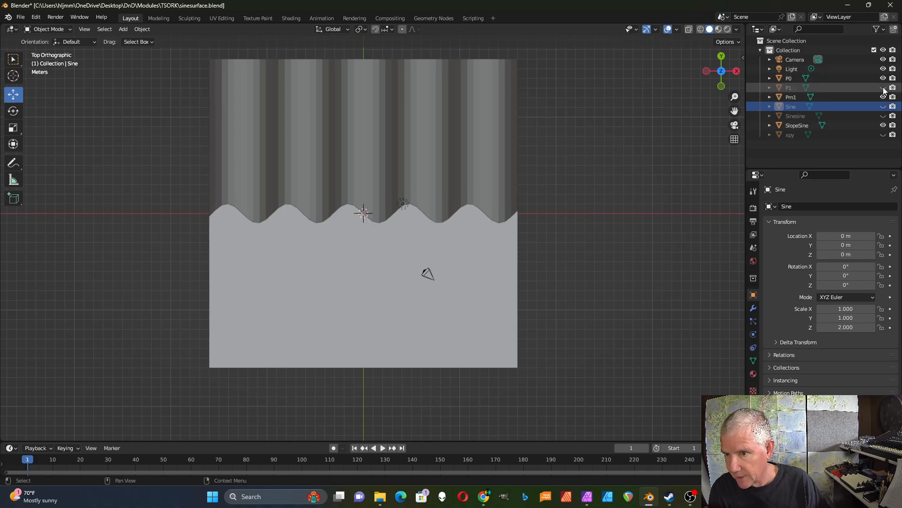
{"action": "left_click", "coordinate": [883, 79]}
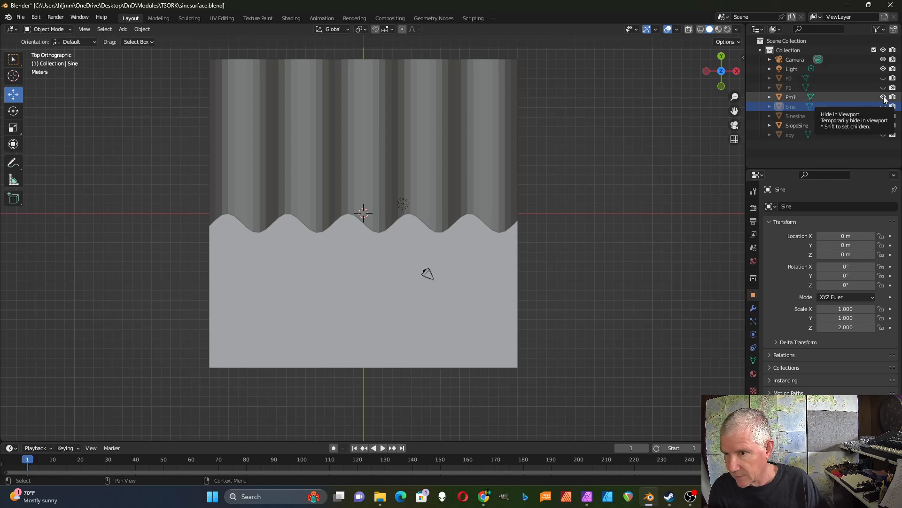
{"action": "left_click", "coordinate": [883, 78]}
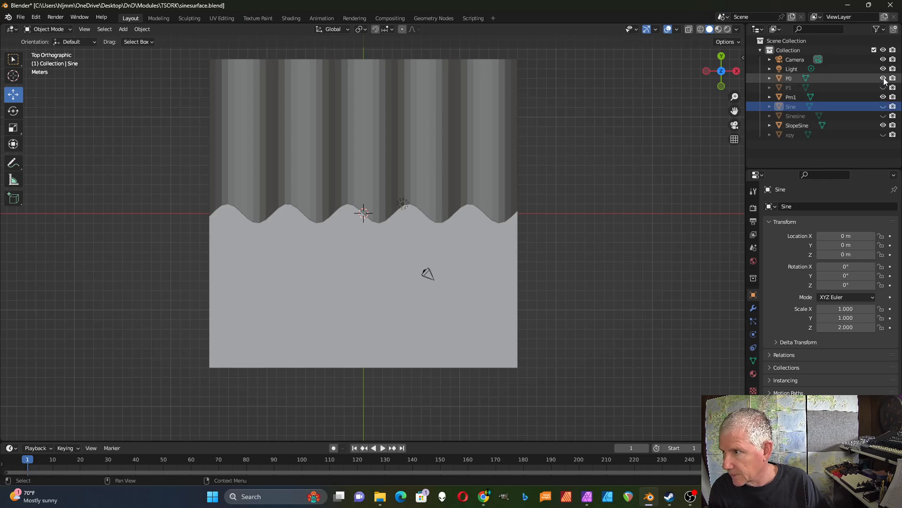
{"action": "left_click", "coordinate": [883, 87]}
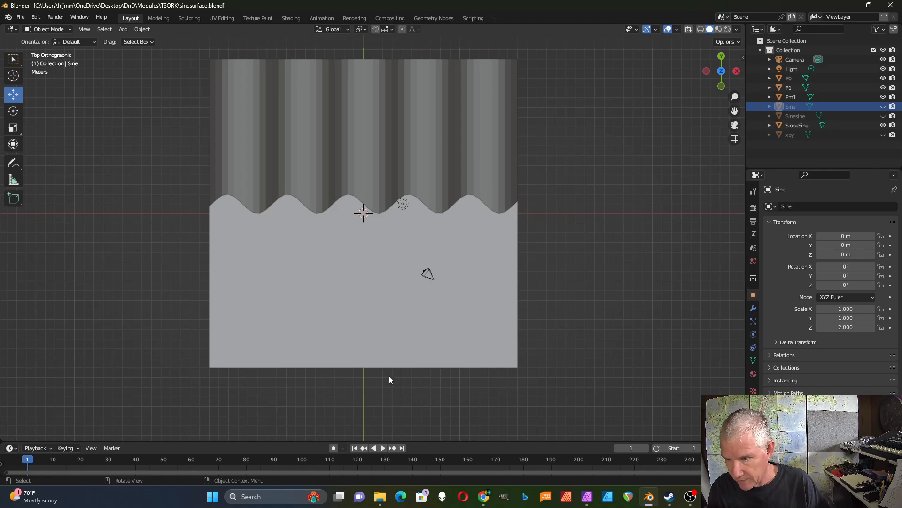
Step: Switch to Affinity Photo and extend the texture equation to osci(b*sin(x*a/w*360)+y*c/w)
{"action": "left_click", "coordinate": [588, 497]}
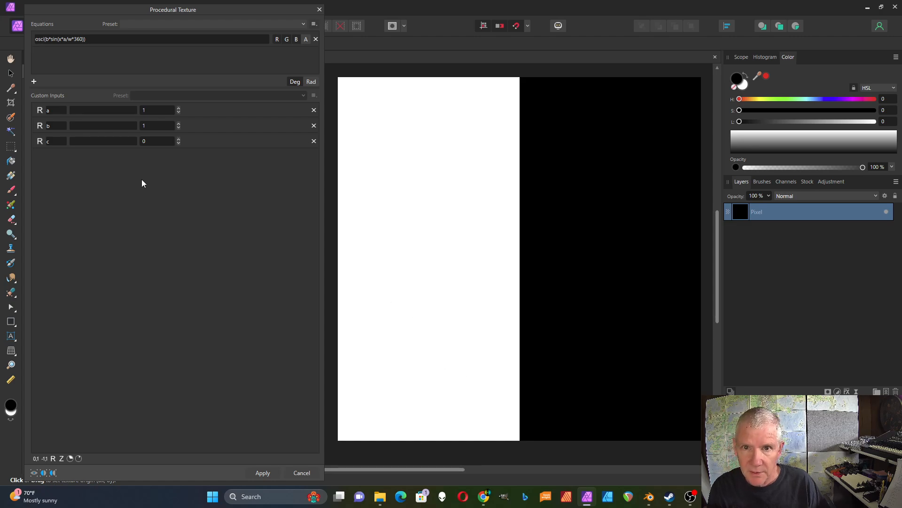
{"action": "left_click", "coordinate": [83, 37]}
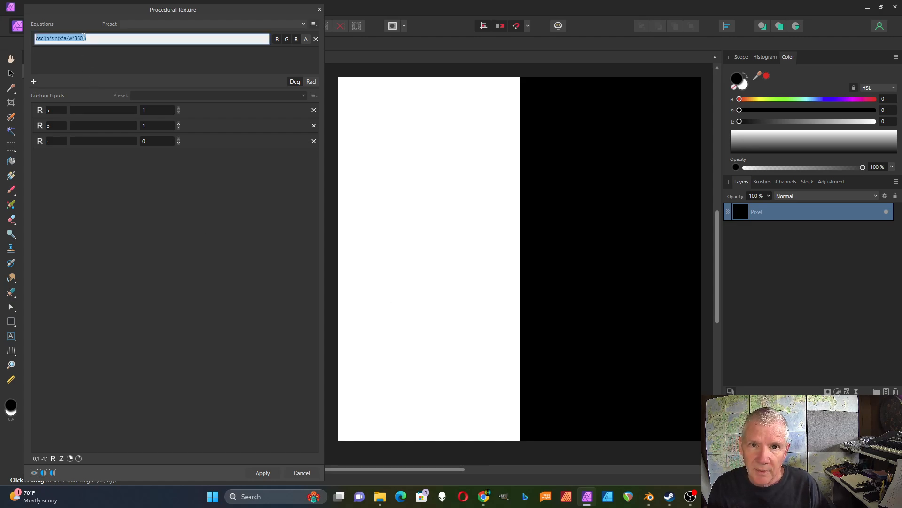
{"action": "left_click", "coordinate": [83, 38]}
{"action": "type", "text": ")"}
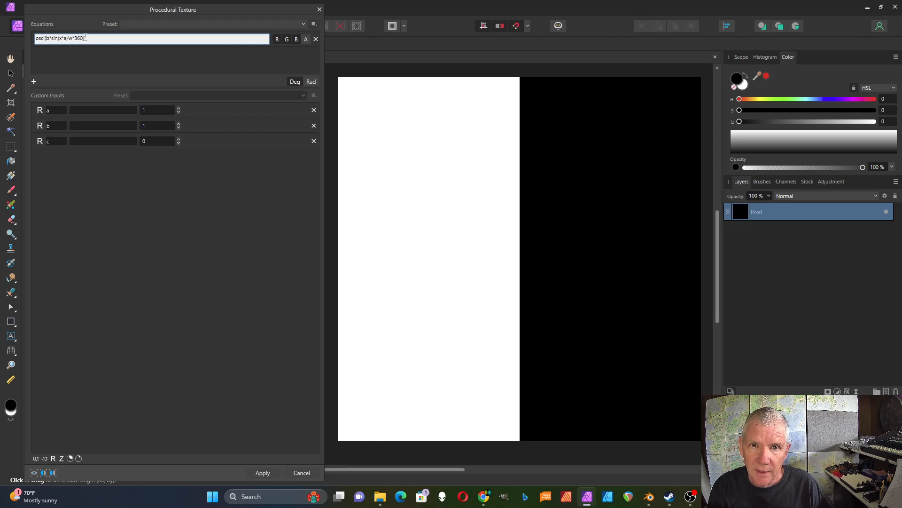
{"action": "type", "text": ")"}
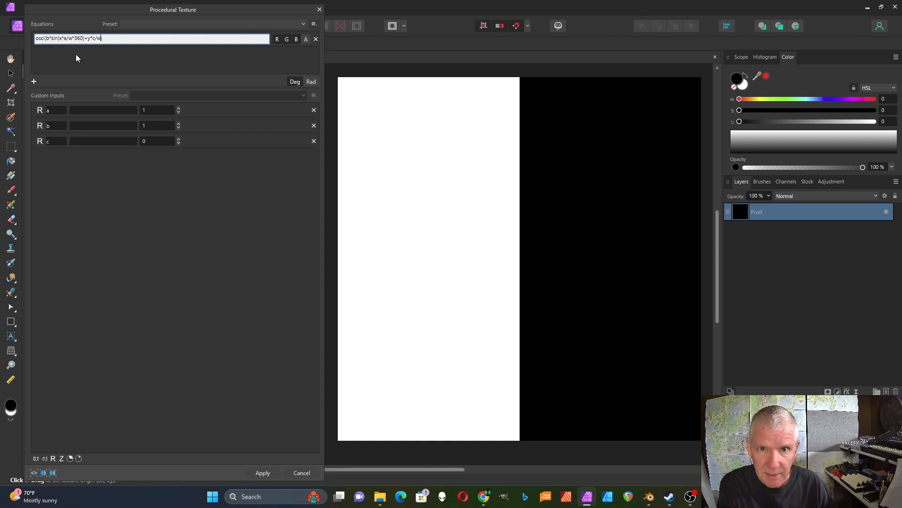
{"action": "type", "text": ")"}
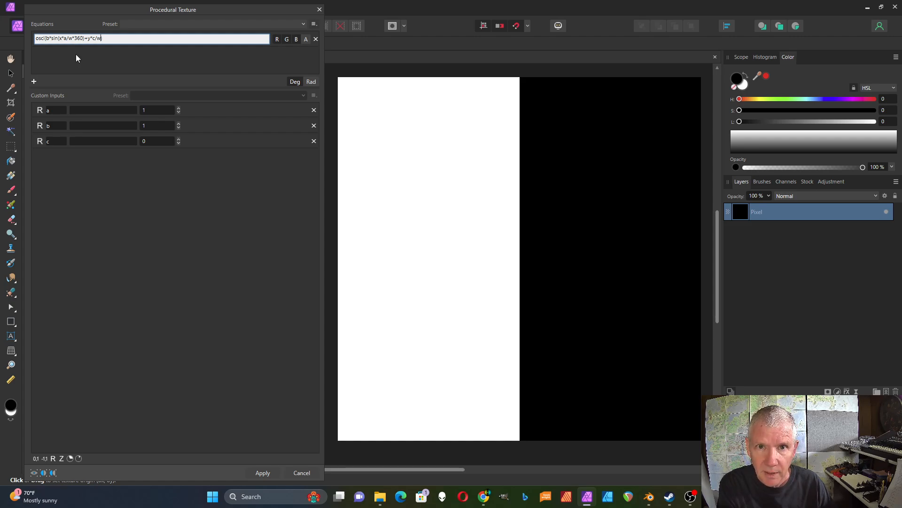
{"action": "key", "text": "Return"}
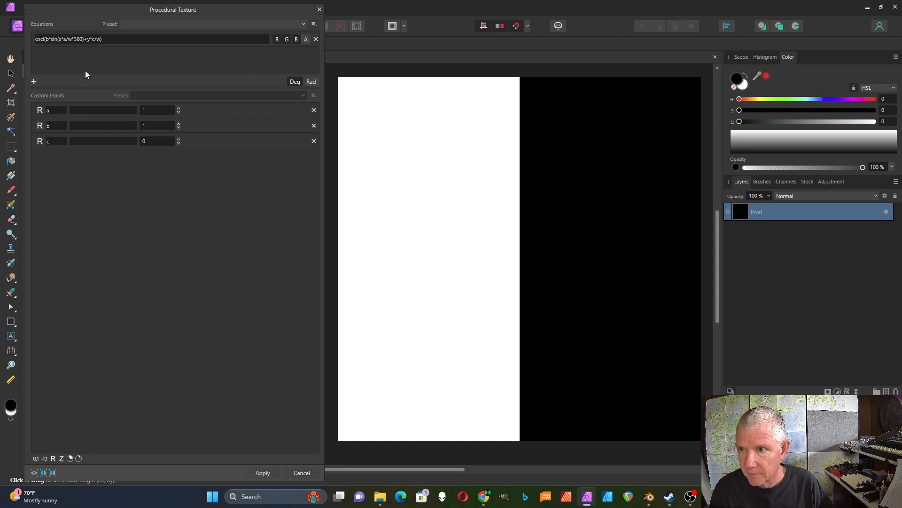
Step: Raise custom input c in single steps to 5
{"action": "left_click", "coordinate": [179, 139]}
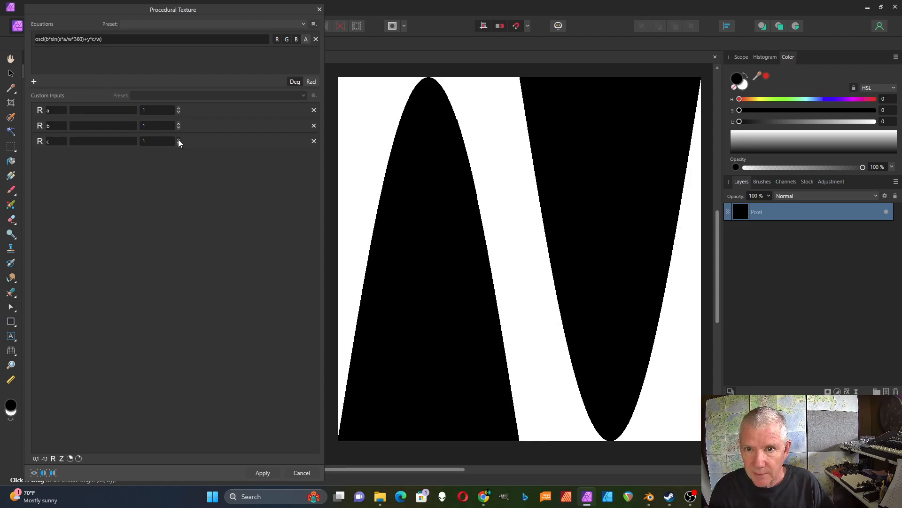
{"action": "left_click", "coordinate": [178, 139]}
{"action": "left_click", "coordinate": [179, 139]}
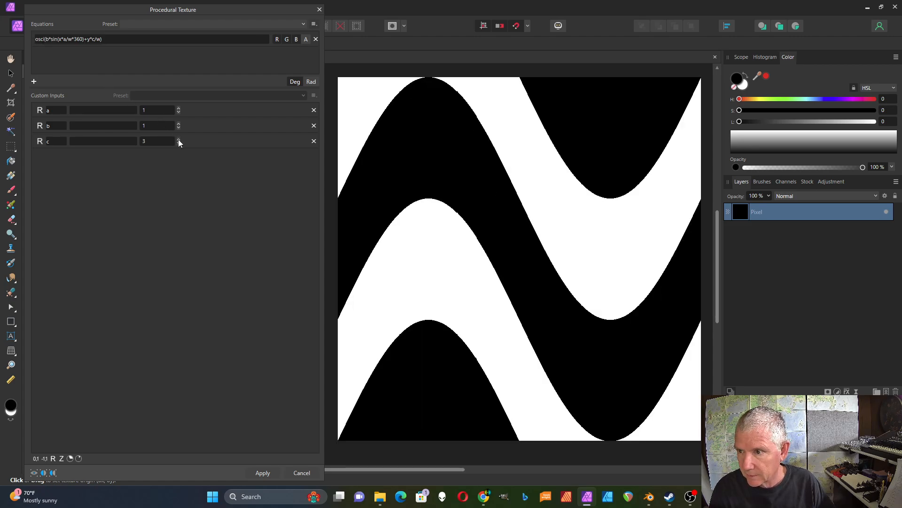
{"action": "left_click", "coordinate": [179, 140]}
{"action": "left_click", "coordinate": [178, 139]}
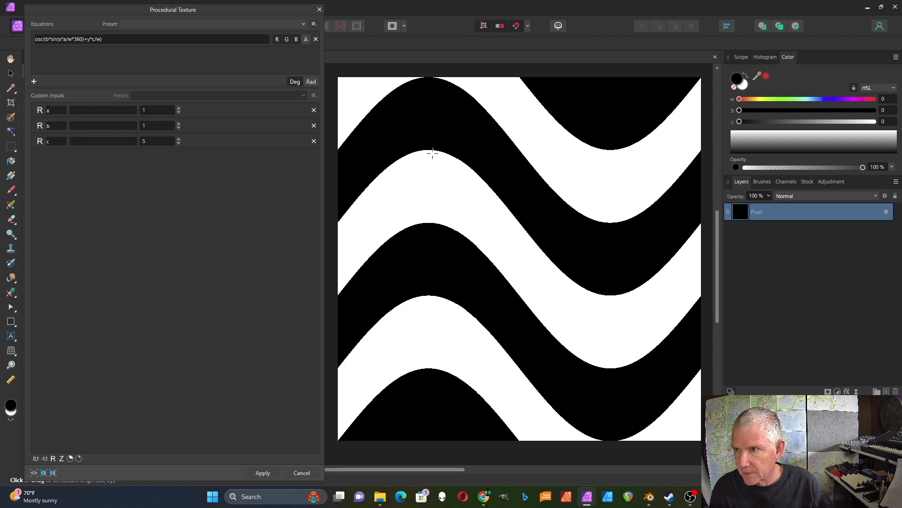
Step: Raise custom input a in single steps to 6 to increase the wave frequency
{"action": "left_click", "coordinate": [179, 108]}
{"action": "left_click", "coordinate": [179, 108]}
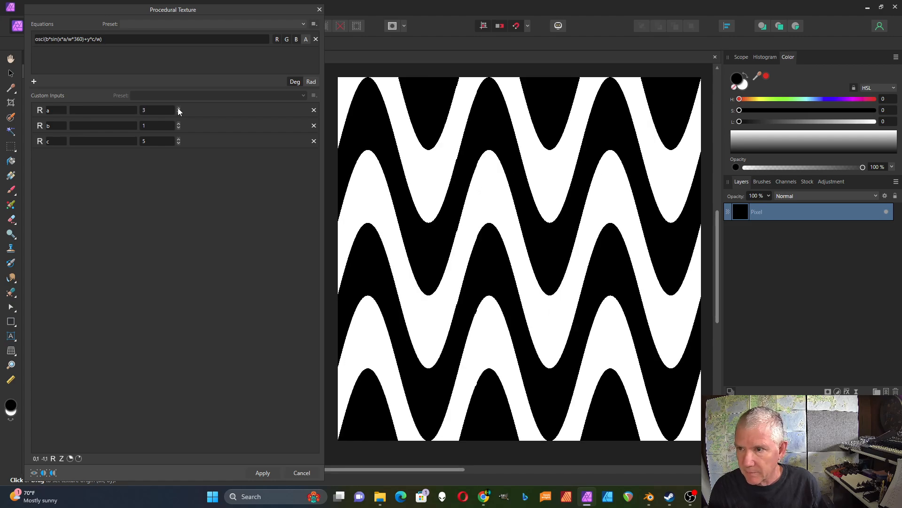
{"action": "left_click", "coordinate": [179, 108]}
{"action": "left_click", "coordinate": [178, 108]}
{"action": "left_click", "coordinate": [179, 108]}
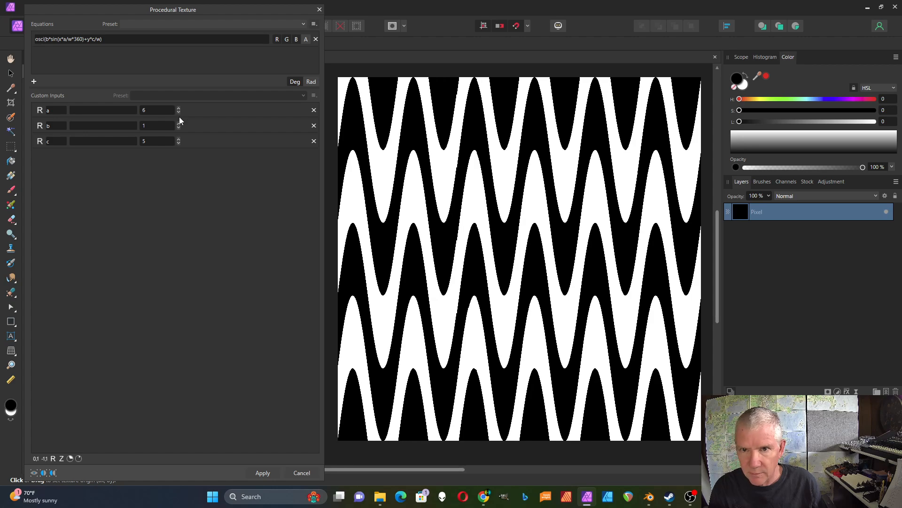
Step: Lower custom input c to 4 and raise it in single steps to 14 for more wave bands
{"action": "left_click", "coordinate": [178, 143]}
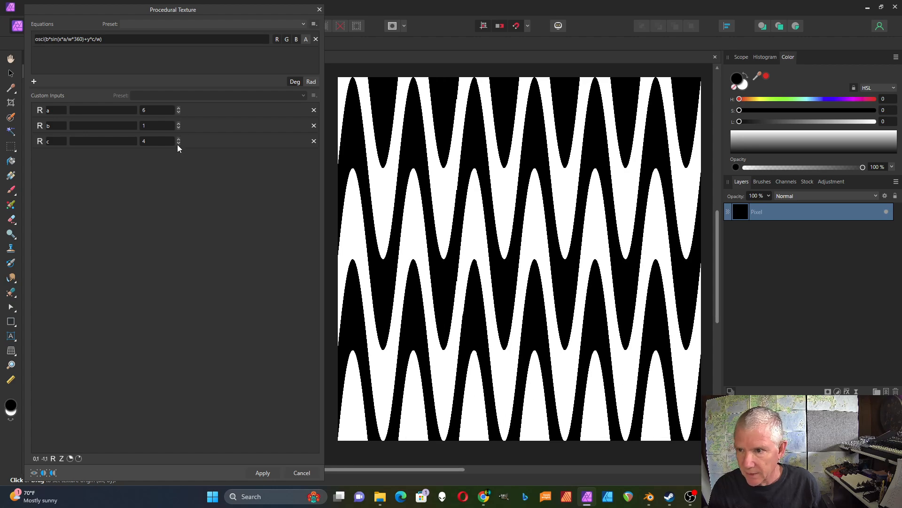
{"action": "left_click", "coordinate": [178, 139]}
{"action": "left_click", "coordinate": [179, 139]}
{"action": "left_click", "coordinate": [178, 139]}
{"action": "left_click", "coordinate": [178, 139]}
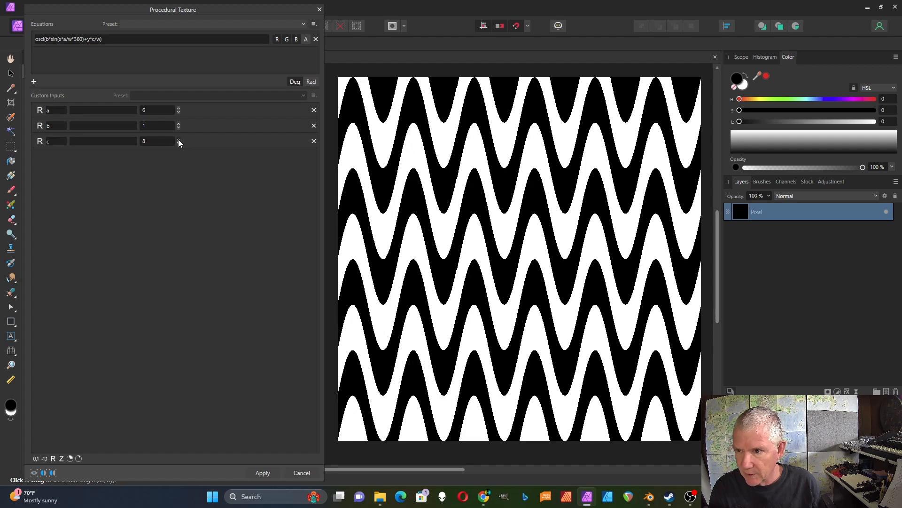
{"action": "left_click", "coordinate": [178, 139]}
{"action": "left_click", "coordinate": [178, 139]}
{"action": "left_click", "coordinate": [179, 139]}
{"action": "left_click", "coordinate": [179, 139]}
{"action": "left_click", "coordinate": [178, 139]}
{"action": "left_click", "coordinate": [179, 139]}
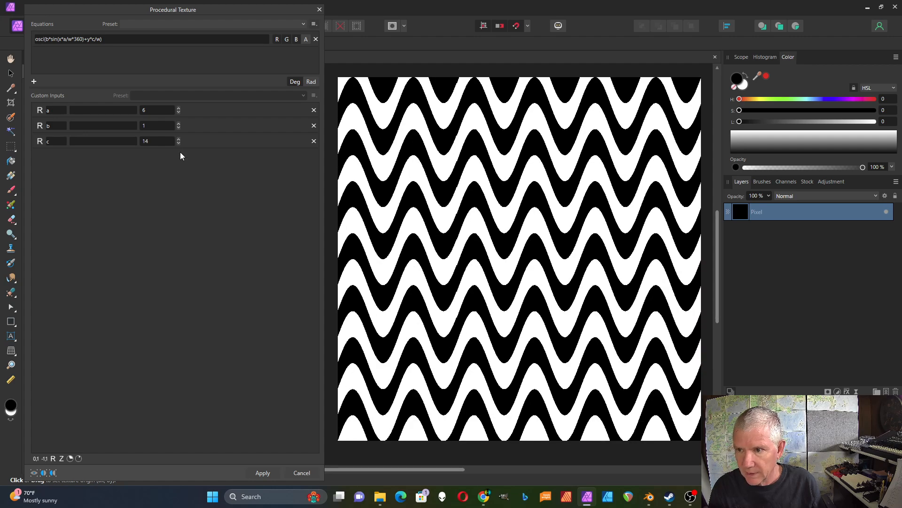
Step: Try custom input a at 5 and custom input b at 2, returning them to 6 and 1
{"action": "left_click", "coordinate": [178, 113]}
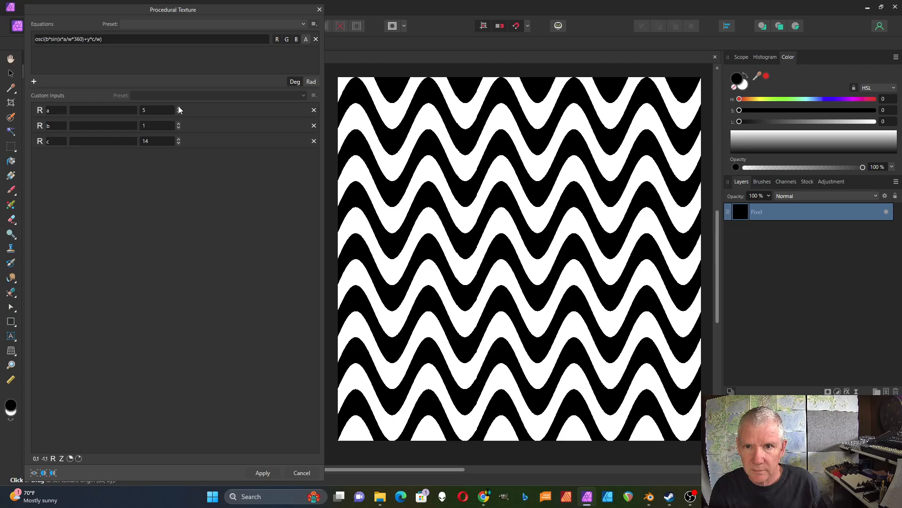
{"action": "left_click", "coordinate": [178, 107]}
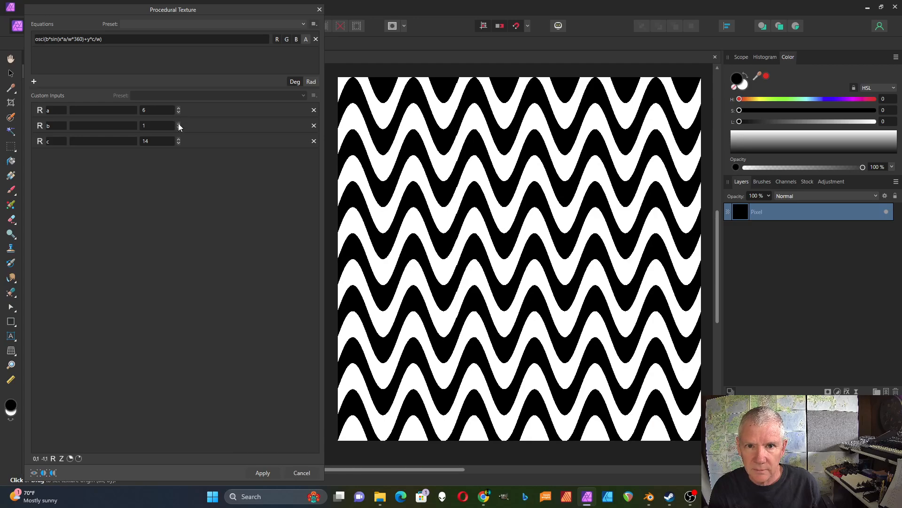
{"action": "left_click", "coordinate": [178, 124]}
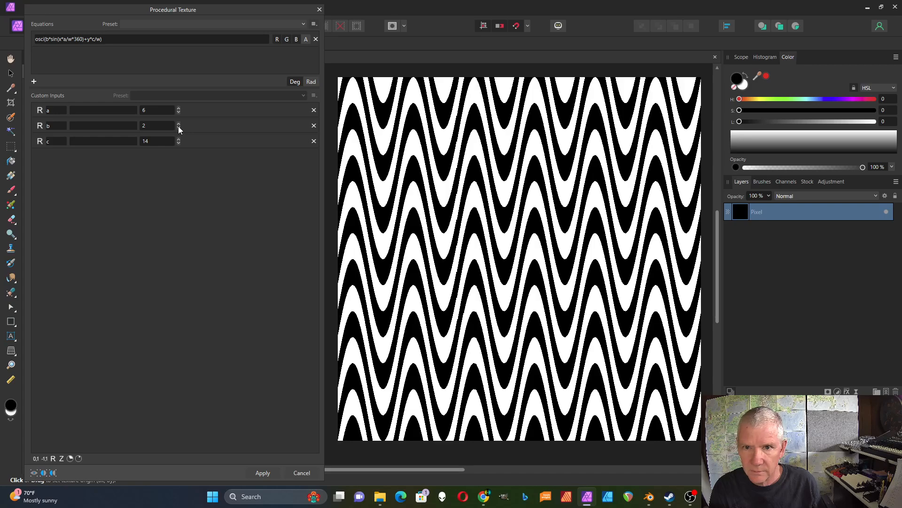
{"action": "left_click", "coordinate": [179, 126]}
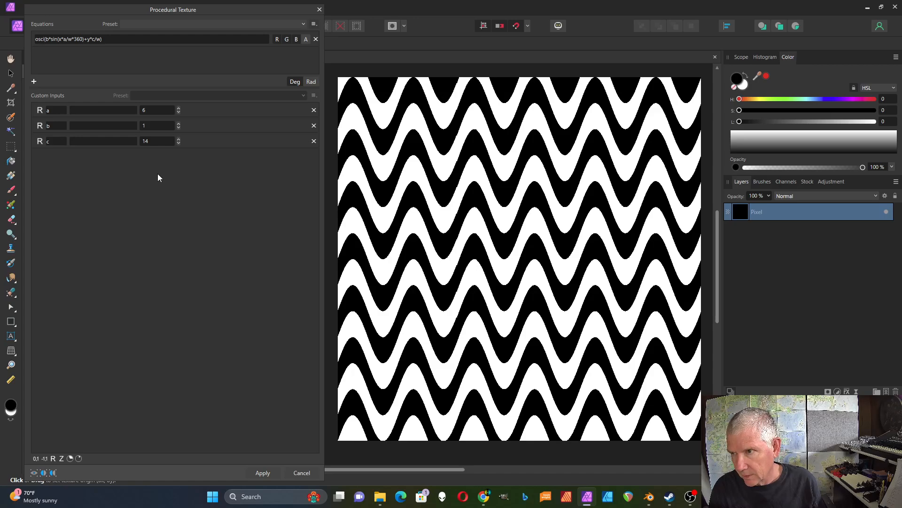
Step: Replace the y*c/w term of the equation with c*sin(y*a/w*360), giving osci(b*sin(x*a/w*360)+c*sin(y*a/w*360))
{"action": "left_click", "coordinate": [87, 41]}
{"action": "left_click", "coordinate": [87, 40]}
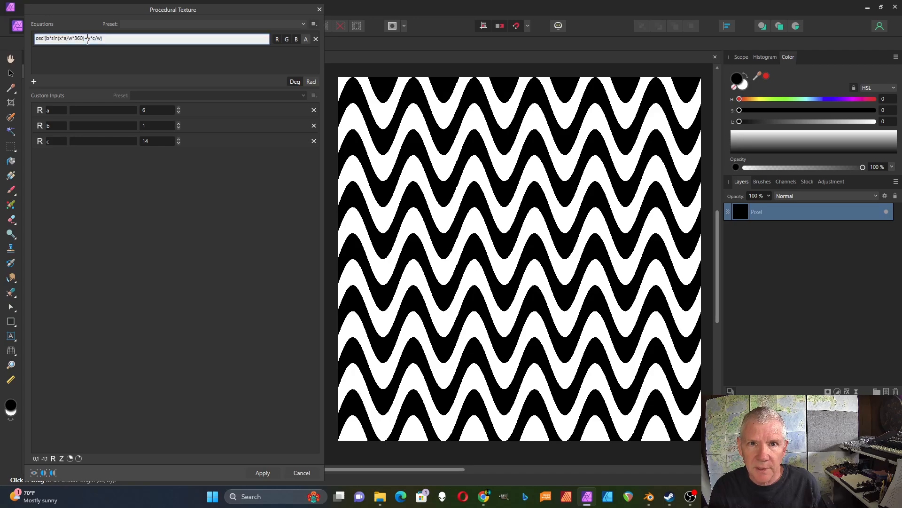
{"action": "left_click_drag", "start_coordinate": [87, 41], "coordinate": [101, 38]}
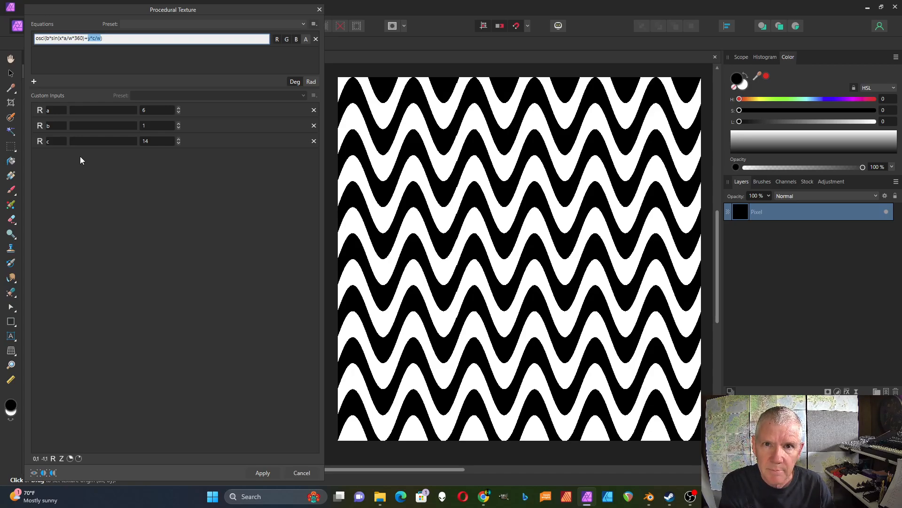
{"action": "type", "text": "c*sin"}
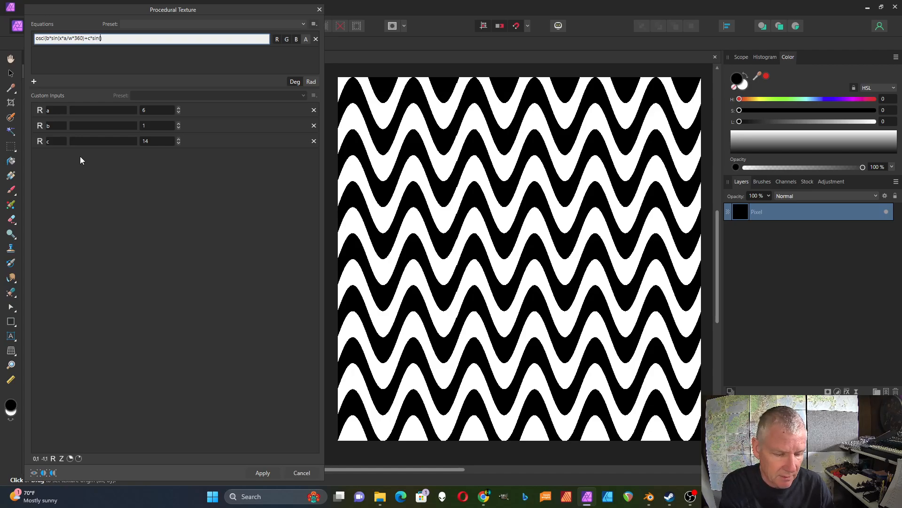
{"action": "type", "text": "(y*a"}
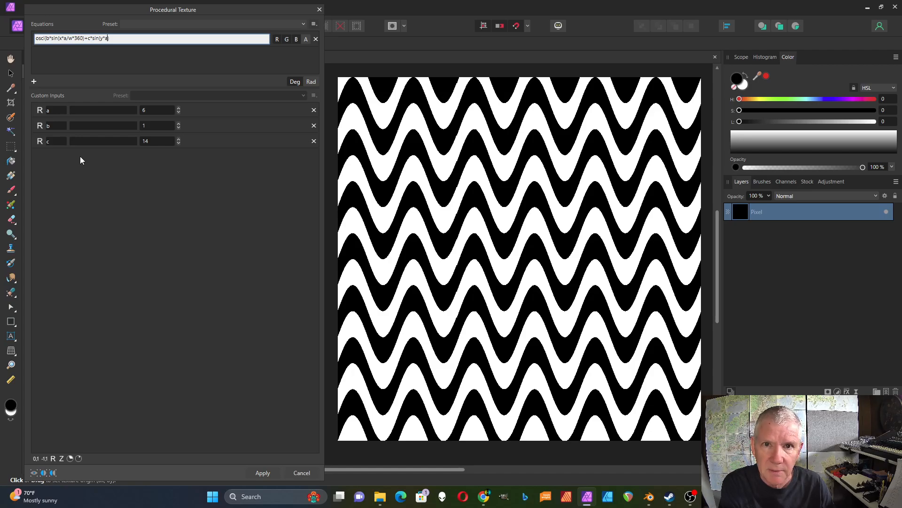
{"action": "type", "text": "/"}
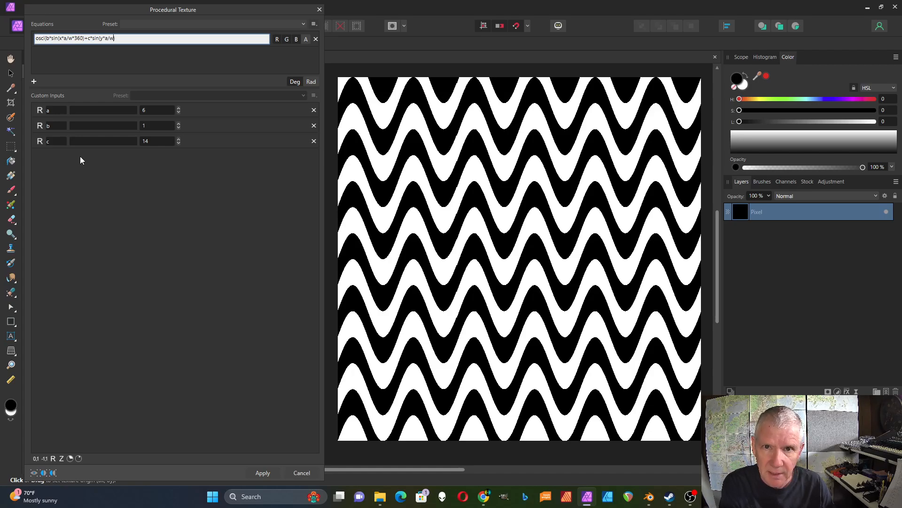
{"action": "type", "text": "w*36"}
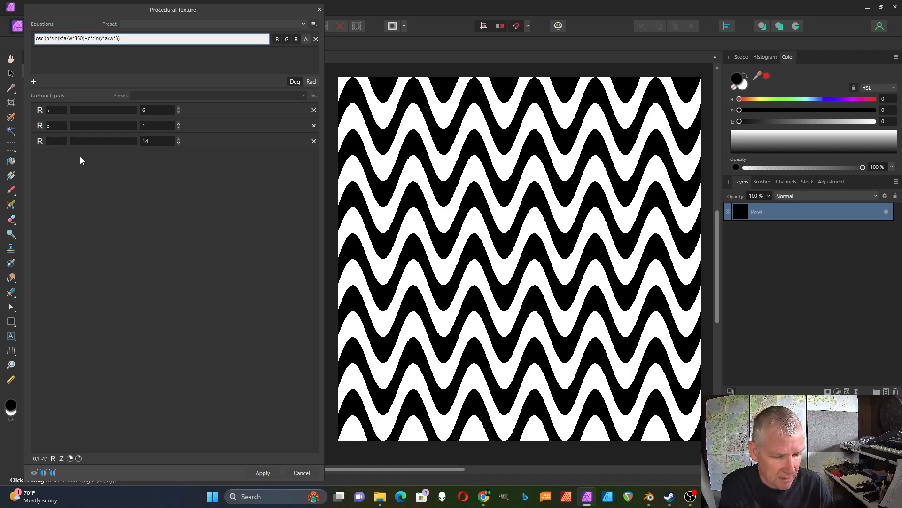
{"action": "type", "text": "0"}
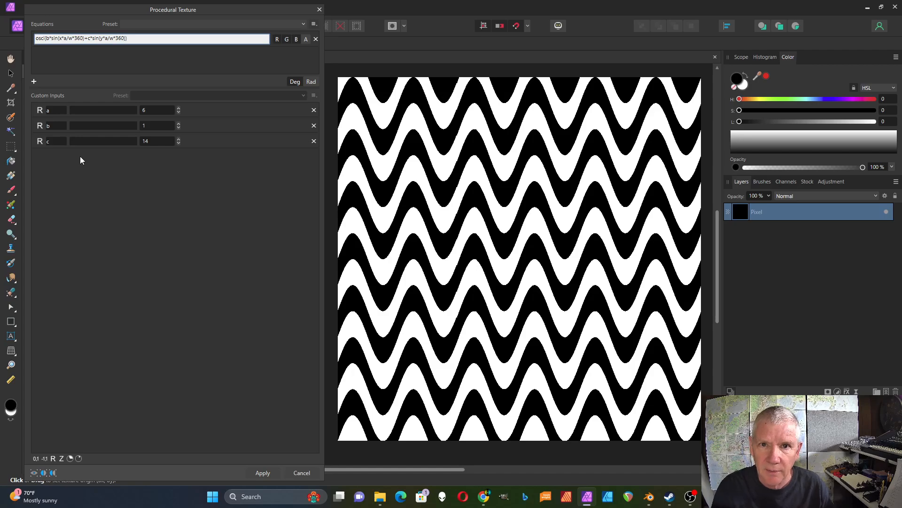
{"action": "key", "text": "Return"}
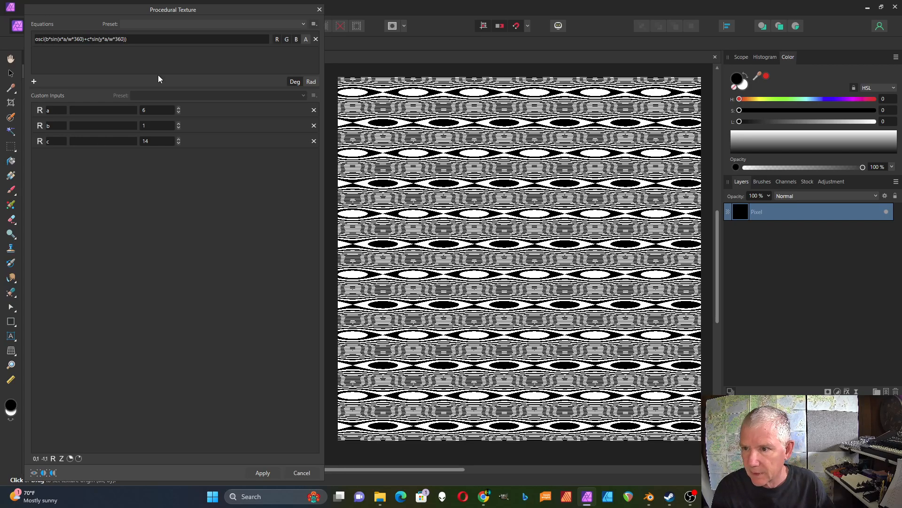
Step: Lower custom input c in single steps to 8
{"action": "left_click", "coordinate": [179, 143]}
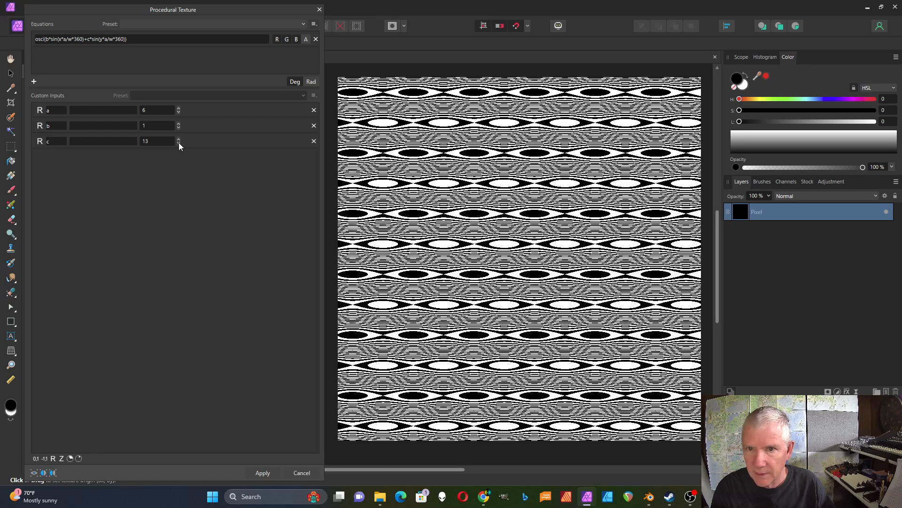
{"action": "left_click", "coordinate": [179, 139]}
{"action": "left_click", "coordinate": [179, 143]}
{"action": "left_click", "coordinate": [178, 142]}
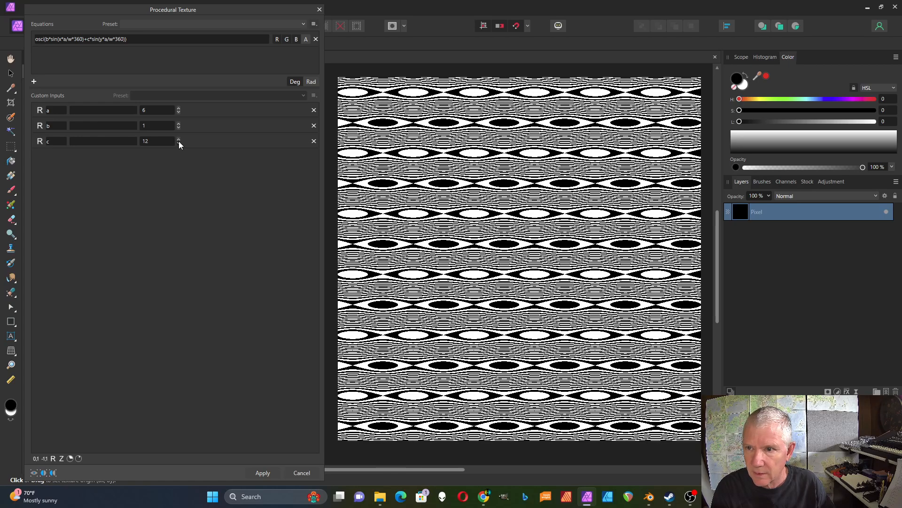
{"action": "left_click", "coordinate": [179, 142]}
{"action": "left_click", "coordinate": [179, 142]}
{"action": "left_click", "coordinate": [179, 143]}
{"action": "left_click", "coordinate": [178, 142]}
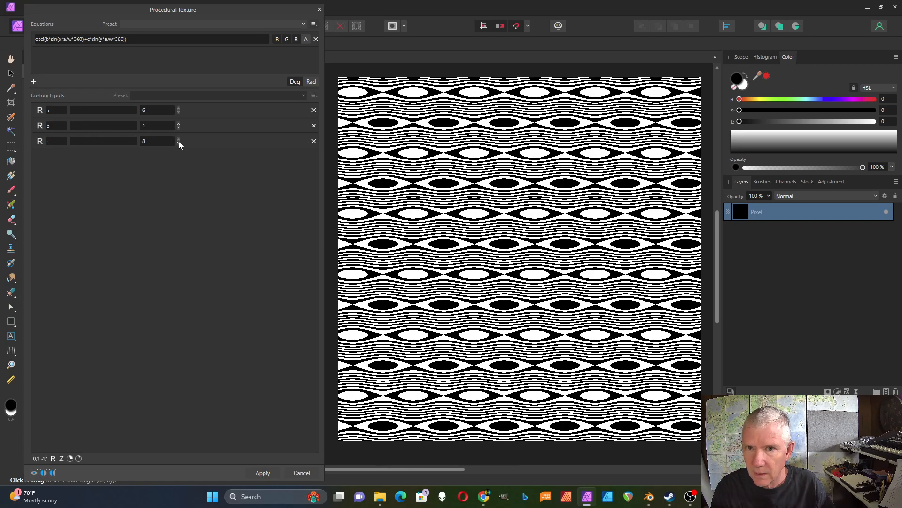
Step: Lower custom input a in single steps to 0 and raise it back to 1
{"action": "left_click", "coordinate": [178, 112]}
{"action": "left_click", "coordinate": [179, 112]}
{"action": "left_click", "coordinate": [178, 112]}
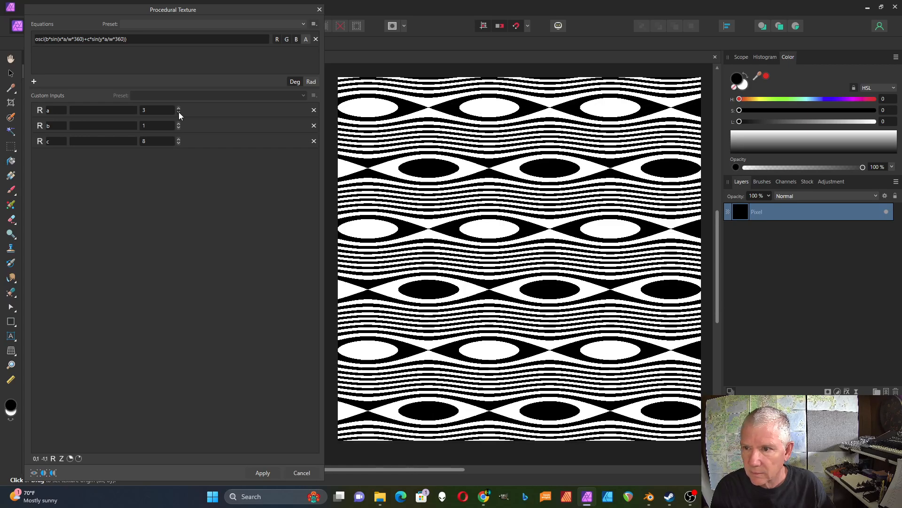
{"action": "left_click", "coordinate": [179, 113]}
{"action": "left_click", "coordinate": [179, 112]}
{"action": "left_click", "coordinate": [179, 112]}
{"action": "left_click", "coordinate": [178, 108]}
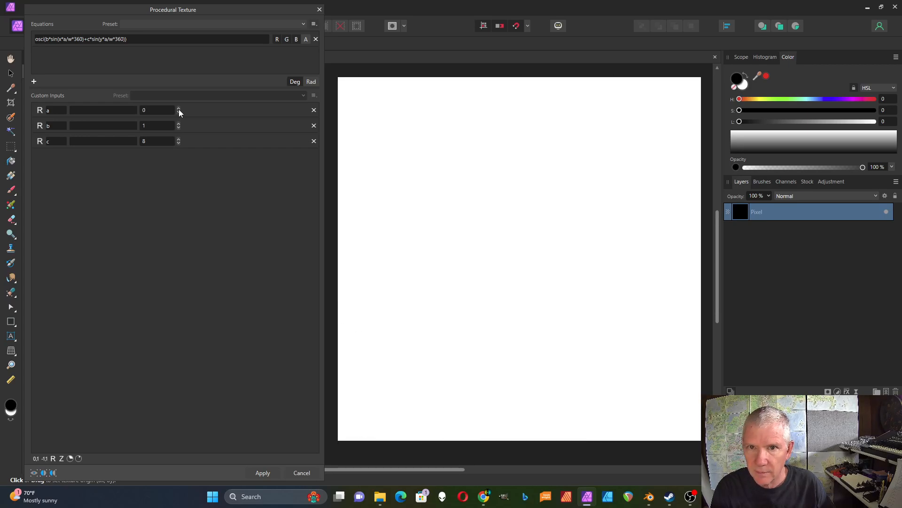
Step: Lower custom input c in single steps to 1
{"action": "left_click", "coordinate": [178, 143]}
{"action": "left_click", "coordinate": [179, 142]}
{"action": "left_click", "coordinate": [179, 143]}
{"action": "left_click", "coordinate": [178, 143]}
{"action": "left_click", "coordinate": [179, 143]}
{"action": "left_click", "coordinate": [178, 143]}
{"action": "left_click", "coordinate": [179, 143]}
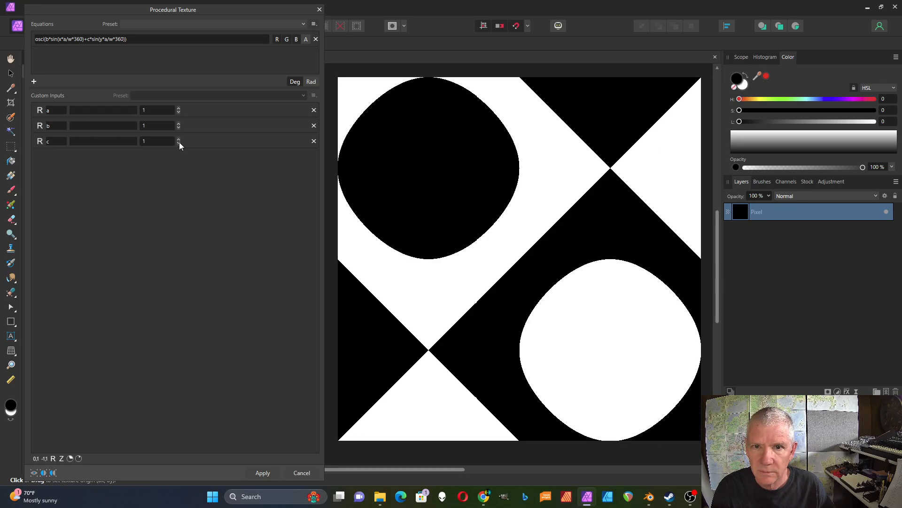
Step: Raise custom input a in single steps to 4
{"action": "left_click", "coordinate": [179, 107]}
{"action": "left_click", "coordinate": [178, 107]}
{"action": "left_click", "coordinate": [179, 107]}
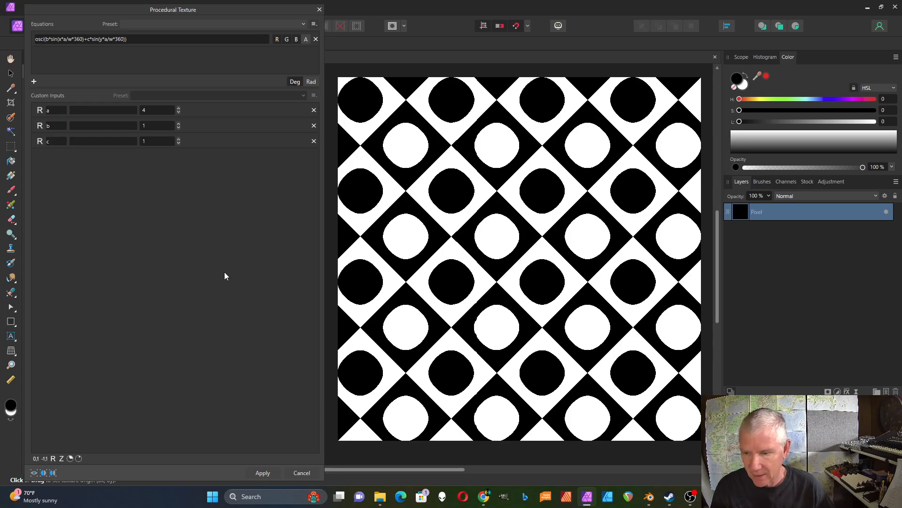
Step: Switch to Blender, hide the Pm1, P1 and SlopeSine objects, and show the Sinesine surface together with plane P0
{"action": "left_click", "coordinate": [651, 498]}
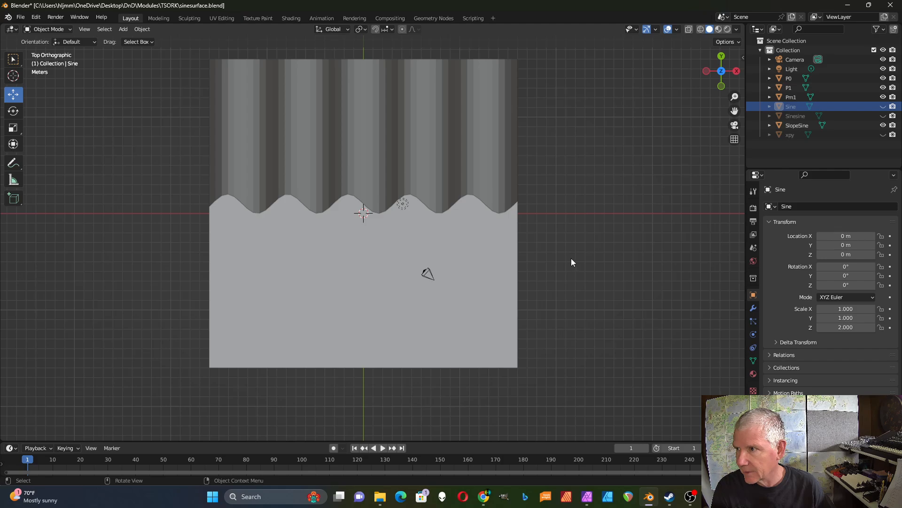
{"action": "middle_click_drag", "start_coordinate": [571, 259], "coordinate": [571, 210]}
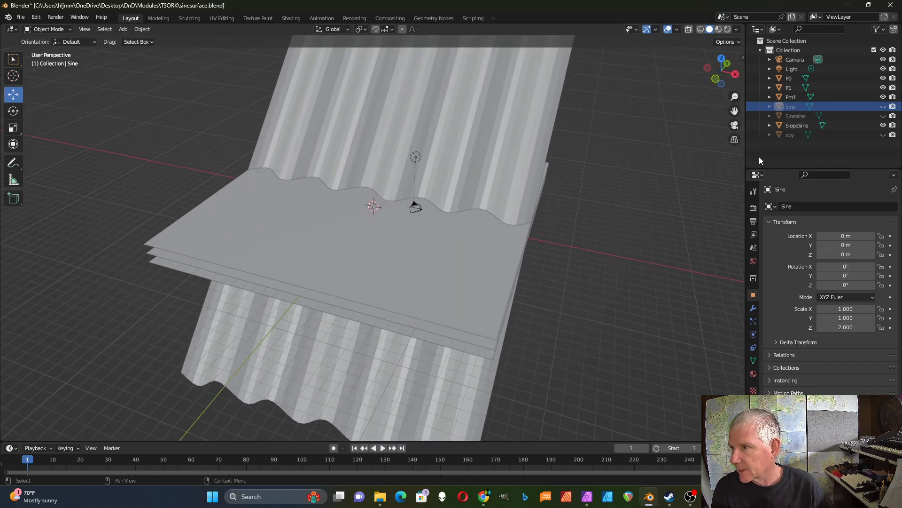
{"action": "left_click", "coordinate": [882, 97]}
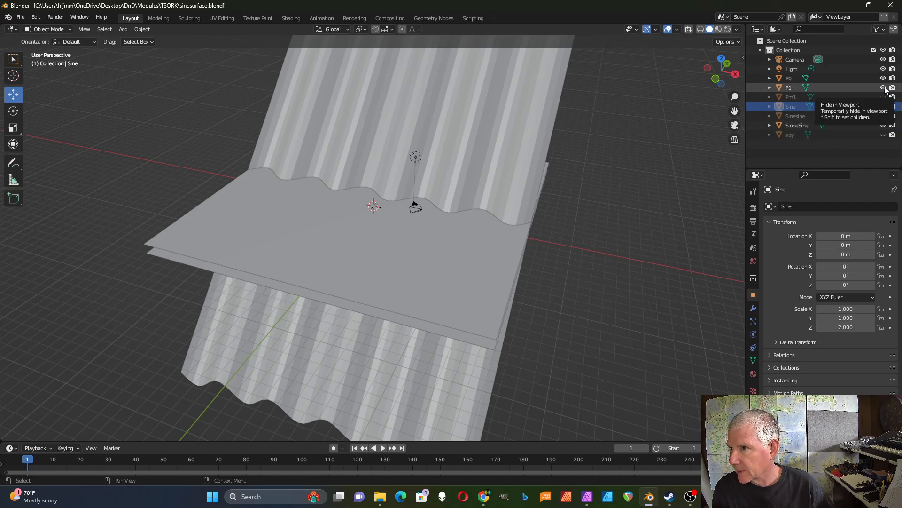
{"action": "left_click", "coordinate": [883, 88]}
{"action": "middle_click_drag", "start_coordinate": [629, 195], "coordinate": [604, 202]}
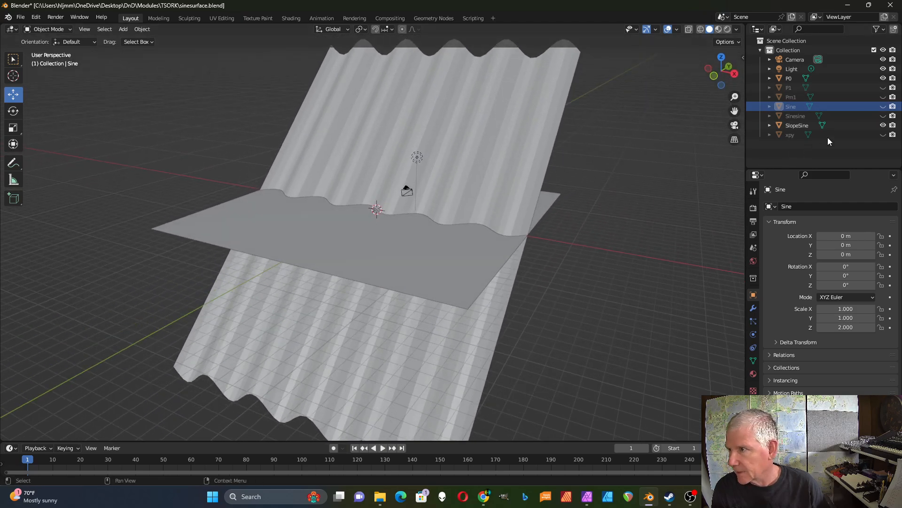
{"action": "left_click", "coordinate": [884, 126]}
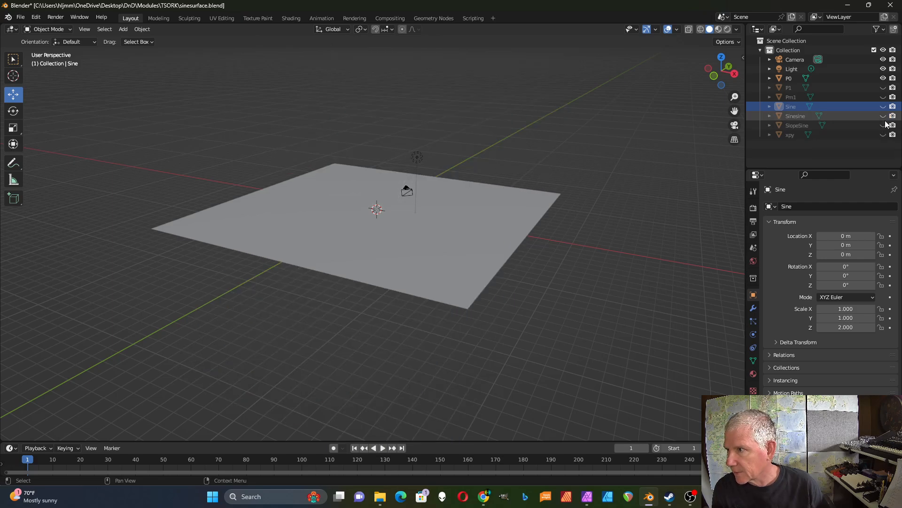
{"action": "left_click", "coordinate": [883, 116]}
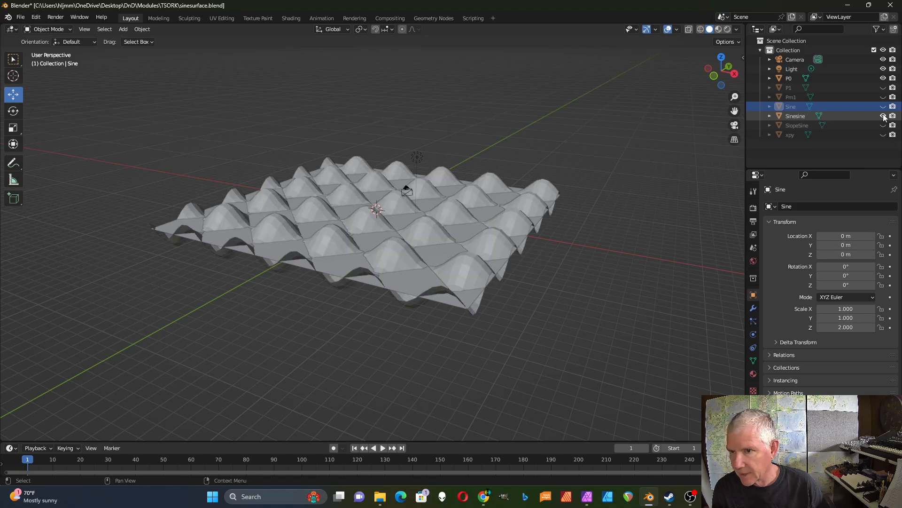
{"action": "mouse_move", "coordinate": [669, 204]}
{"action": "middle_mouse_down"}
{"action": "mouse_move", "coordinate": [647, 209]}
{"action": "mouse_move", "coordinate": [651, 201]}
{"action": "mouse_move", "coordinate": [653, 236]}
{"action": "mouse_move", "coordinate": [640, 268]}
{"action": "mouse_move", "coordinate": [652, 249]}
{"action": "mouse_move", "coordinate": [666, 262]}
{"action": "mouse_move", "coordinate": [576, 284]}
{"action": "mouse_move", "coordinate": [586, 266]}
{"action": "middle_mouse_up"}
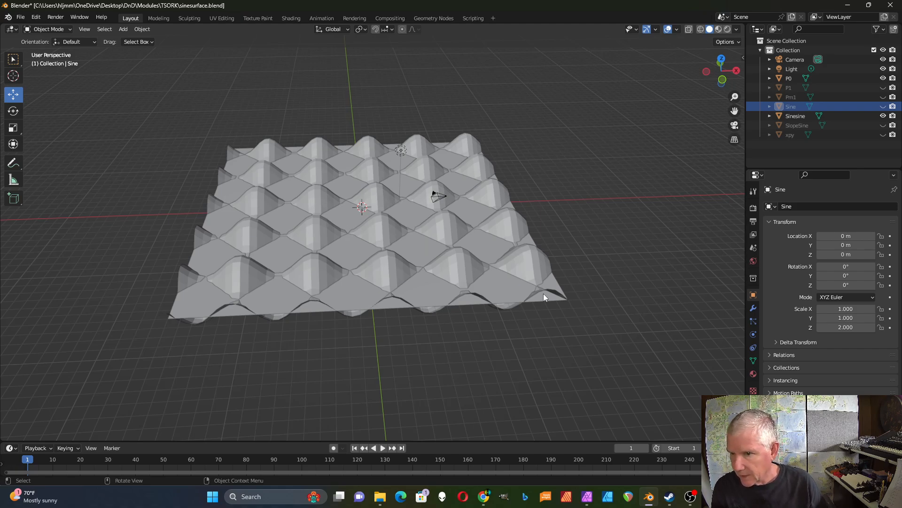
Step: Set the Z scale of the hidden Sine object to 3
{"action": "left_click", "coordinate": [840, 327]}
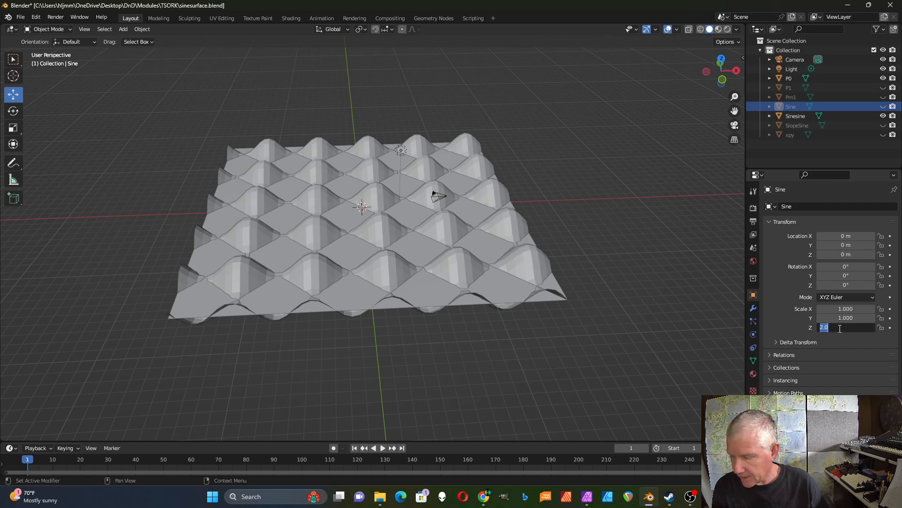
{"action": "type", "text": "3"}
{"action": "key", "text": "Return"}
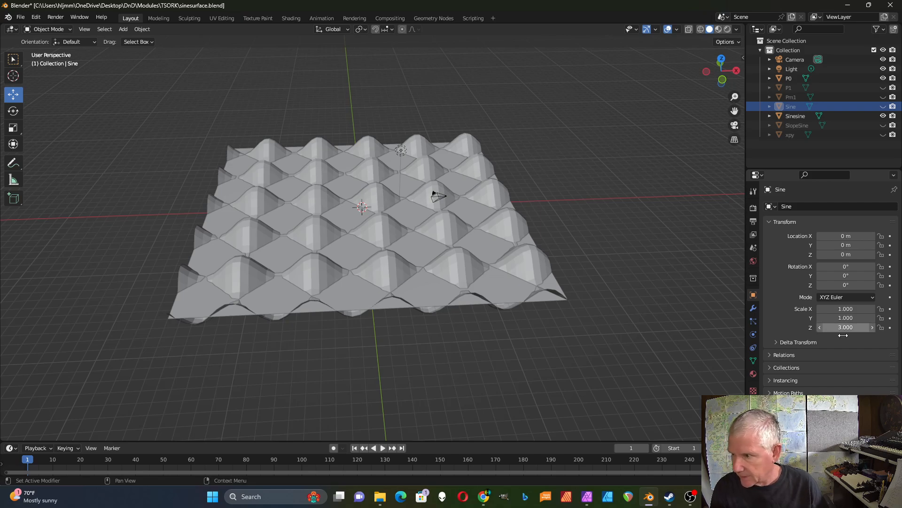
Step: Try a Z scale of 2 on the Sinesine surface and return it to 1
{"action": "left_click", "coordinate": [525, 261]}
{"action": "left_click", "coordinate": [852, 327]}
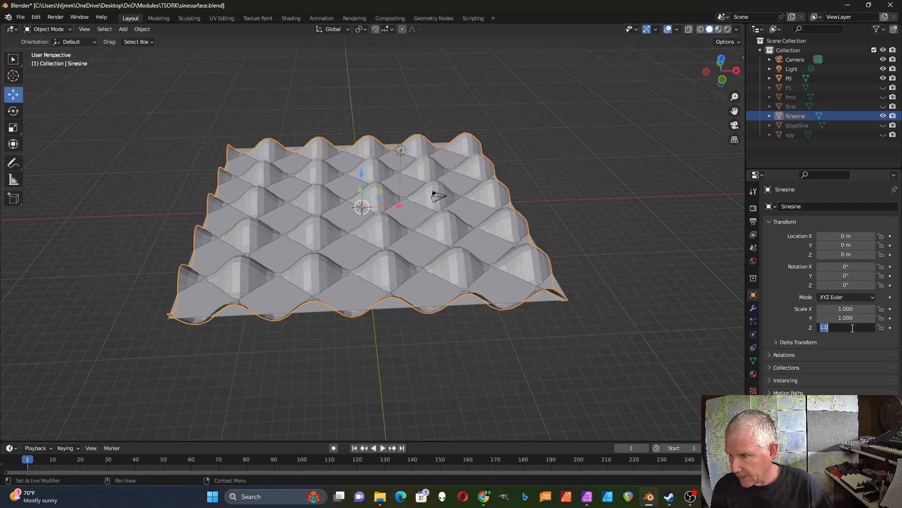
{"action": "type", "text": "2"}
{"action": "key", "text": "Return"}
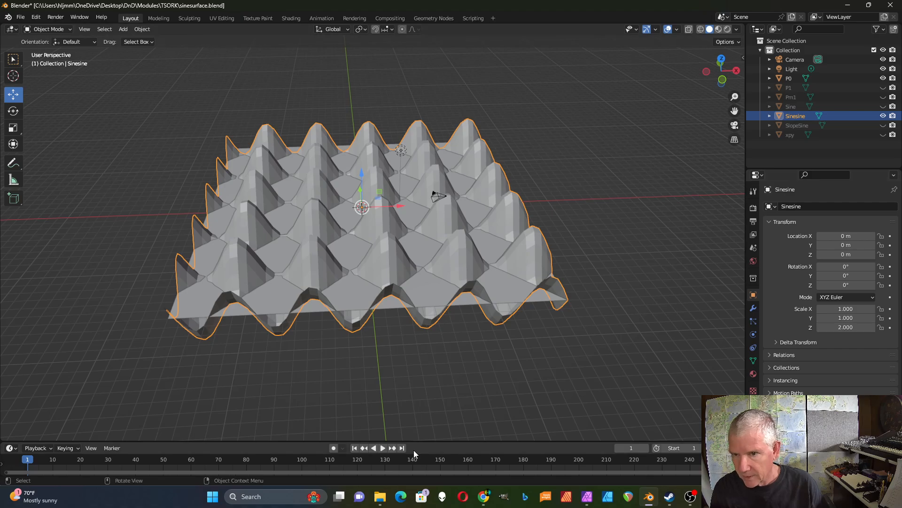
{"action": "mouse_move", "coordinate": [522, 377]}
{"action": "middle_mouse_down"}
{"action": "mouse_move", "coordinate": [514, 346]}
{"action": "mouse_move", "coordinate": [518, 386]}
{"action": "middle_mouse_up"}
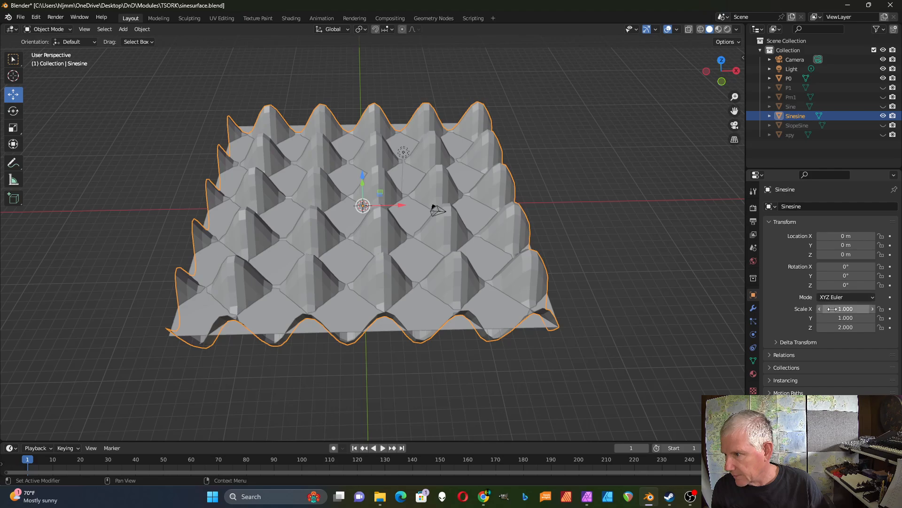
{"action": "left_click", "coordinate": [845, 327]}
{"action": "type", "text": "1"}
{"action": "key", "text": "Return"}
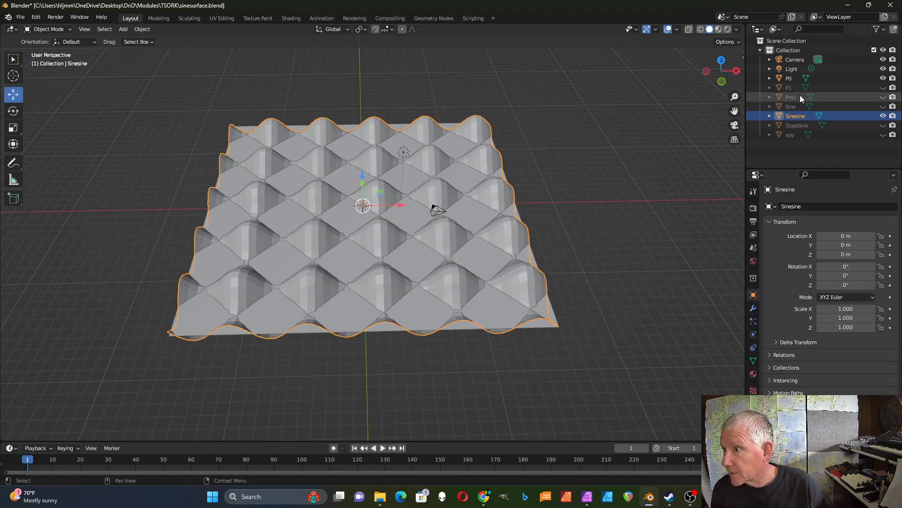
Step: Show plane P1 to examine where it cuts the Sinesine surface from above, hide it again, and inspect the surface from several angles
{"action": "left_click", "coordinate": [883, 88]}
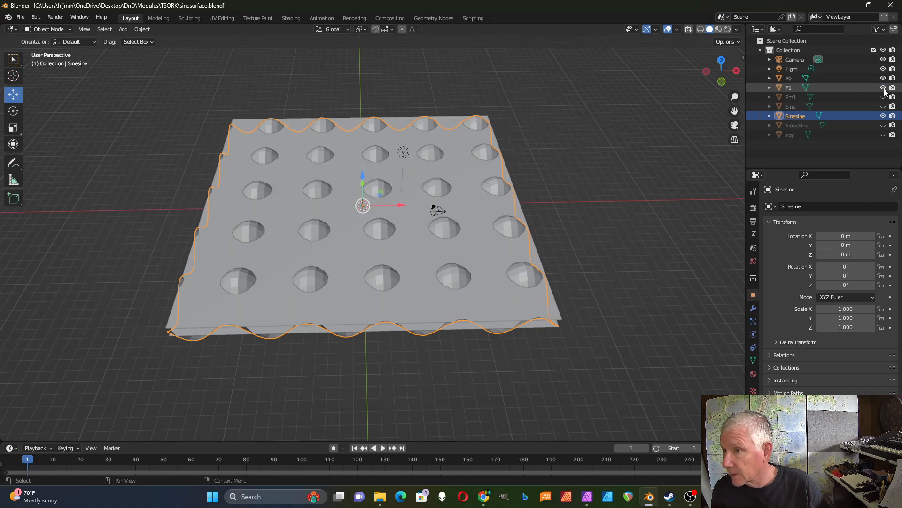
{"action": "left_click", "coordinate": [721, 58]}
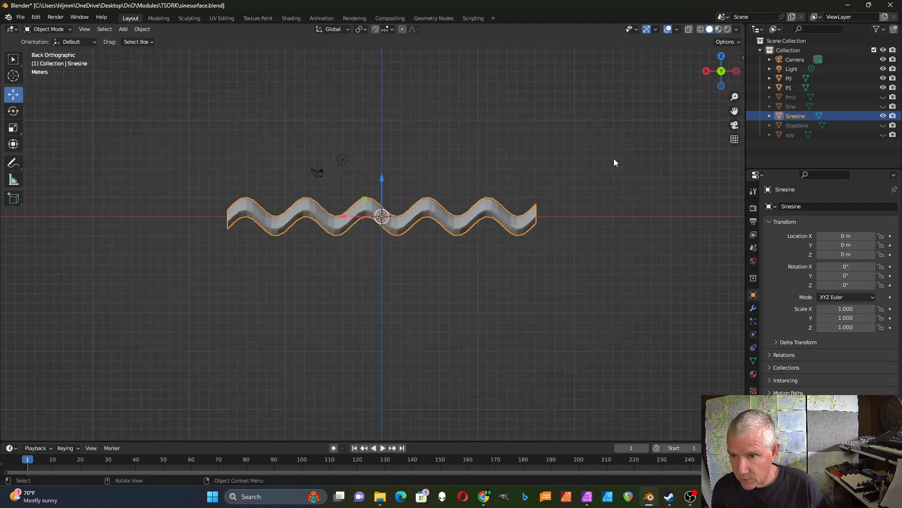
{"action": "left_click", "coordinate": [721, 56]}
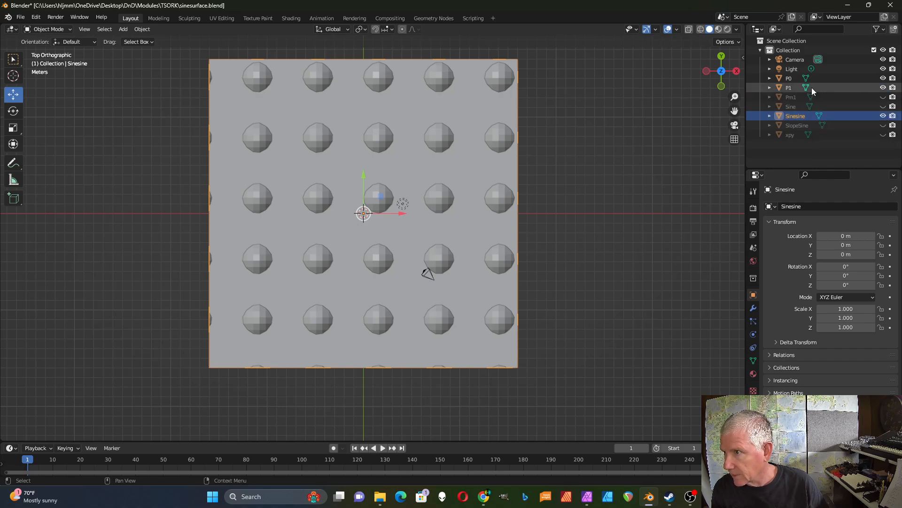
{"action": "left_click", "coordinate": [884, 87]}
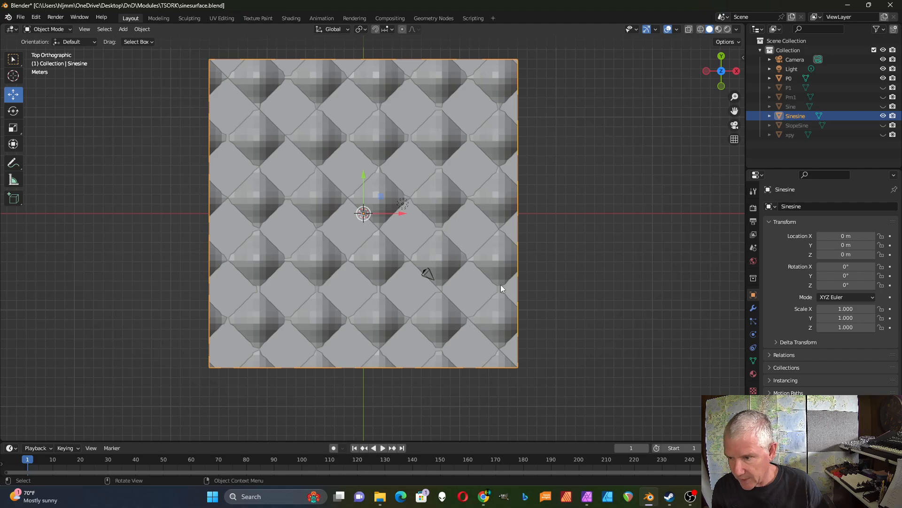
{"action": "middle_click_drag", "start_coordinate": [582, 366], "coordinate": [568, 298]}
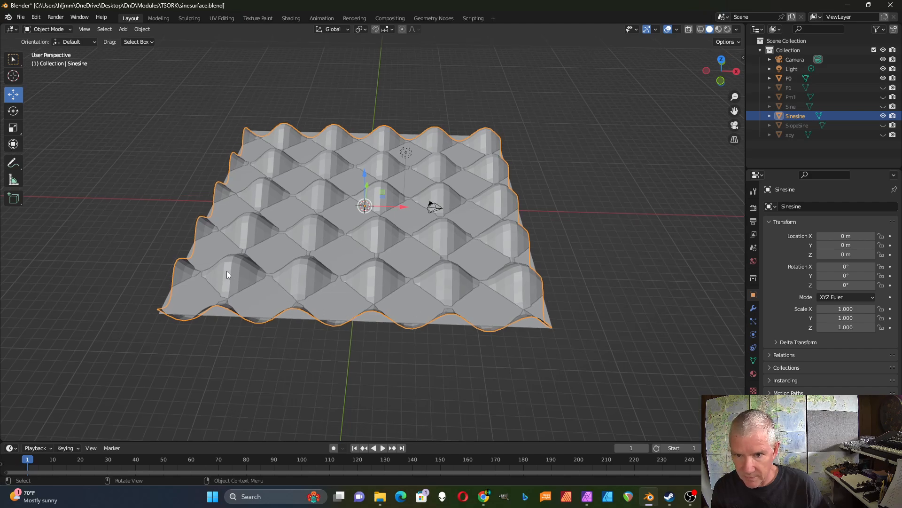
{"action": "middle_click_drag", "start_coordinate": [284, 374], "coordinate": [281, 324]}
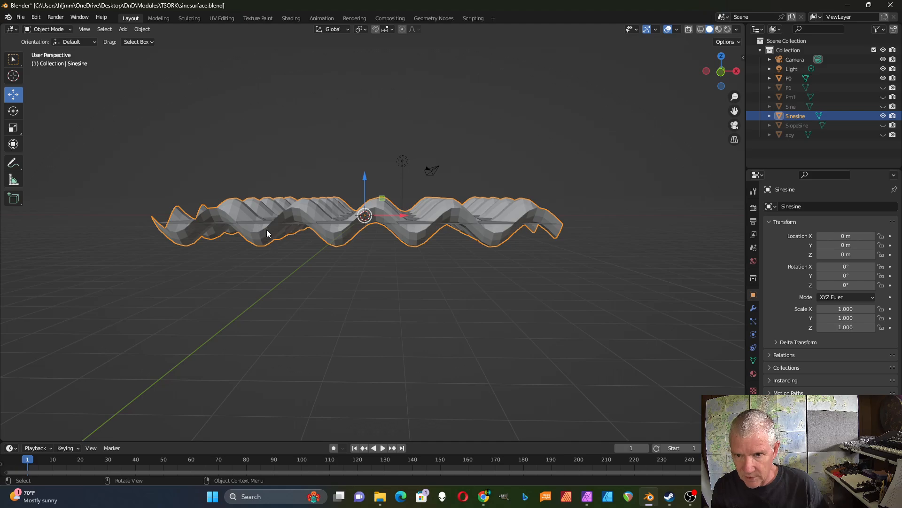
{"action": "middle_click_drag", "start_coordinate": [301, 280], "coordinate": [334, 356]}
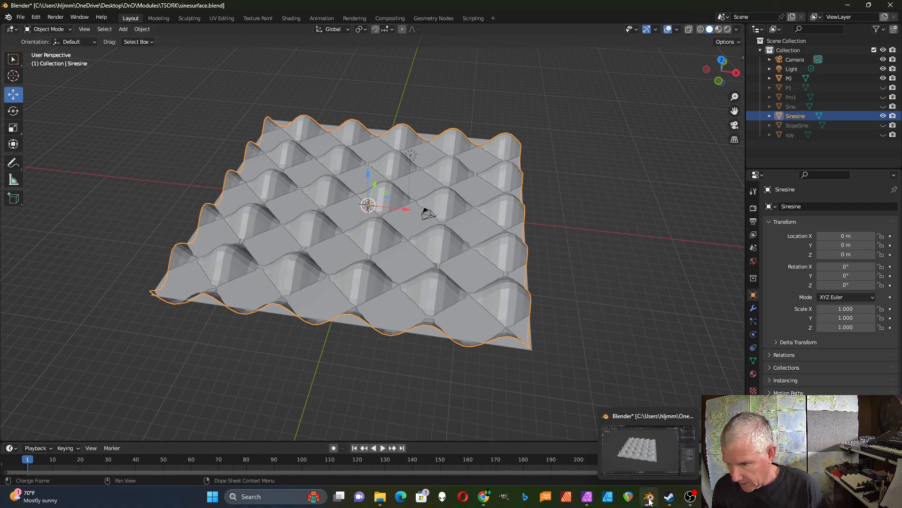
Step: Switch back to Affinity Photo, raise custom input b to 3, and raise custom input c in single steps as well
{"action": "left_click", "coordinate": [587, 496]}
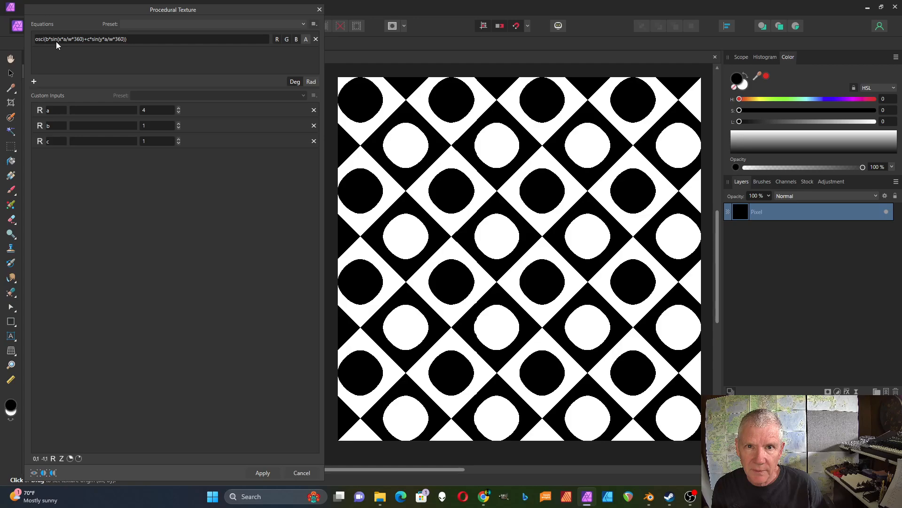
{"action": "left_click", "coordinate": [179, 124]}
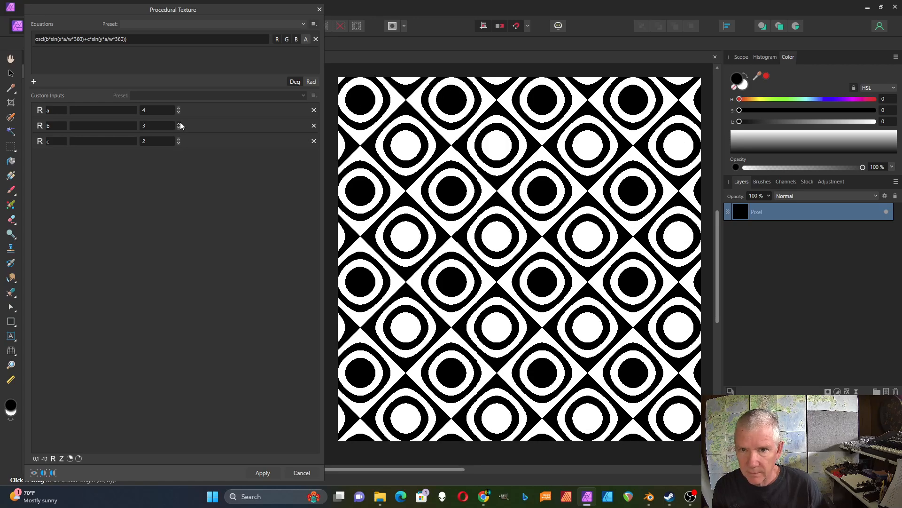
{"action": "left_click", "coordinate": [179, 139]}
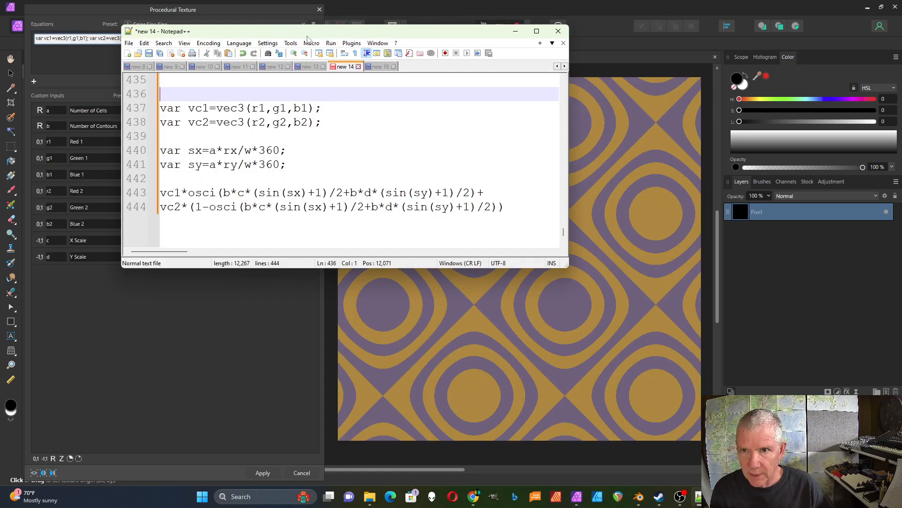
Step: Examine the two-colour sine equation code in the Notepad++ file new 14 and return to the Procedural Texture dialog
{"action": "left_click_drag", "start_coordinate": [306, 36], "coordinate": [515, 75]}
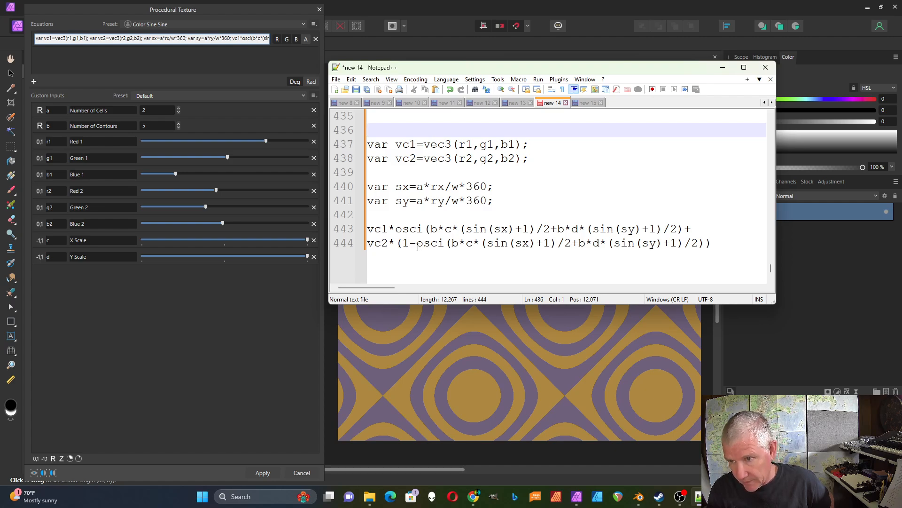
{"action": "left_click", "coordinate": [714, 242]}
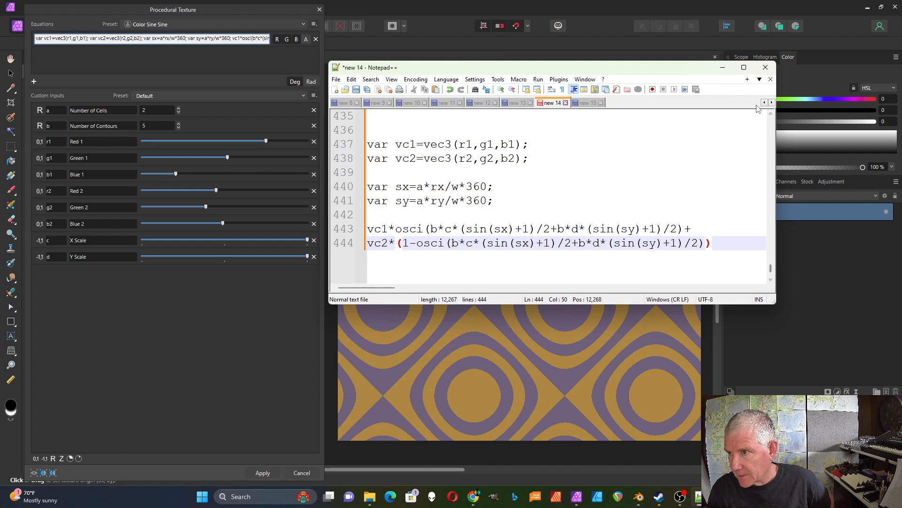
{"action": "left_click", "coordinate": [244, 331]}
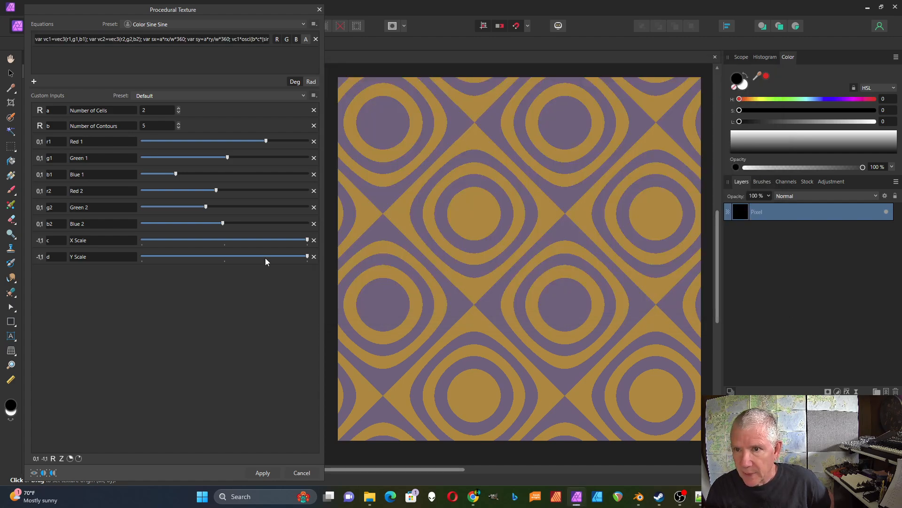
Step: Try the Blue Eyes, Pink Purple Dots, Blue Waves and Red Green presets for the custom inputs
{"action": "left_click", "coordinate": [303, 96]}
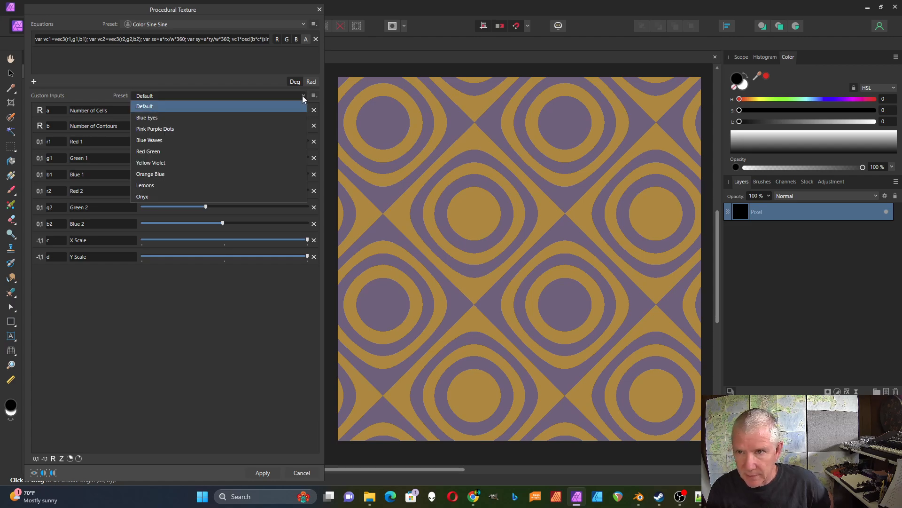
{"action": "left_click", "coordinate": [285, 121]}
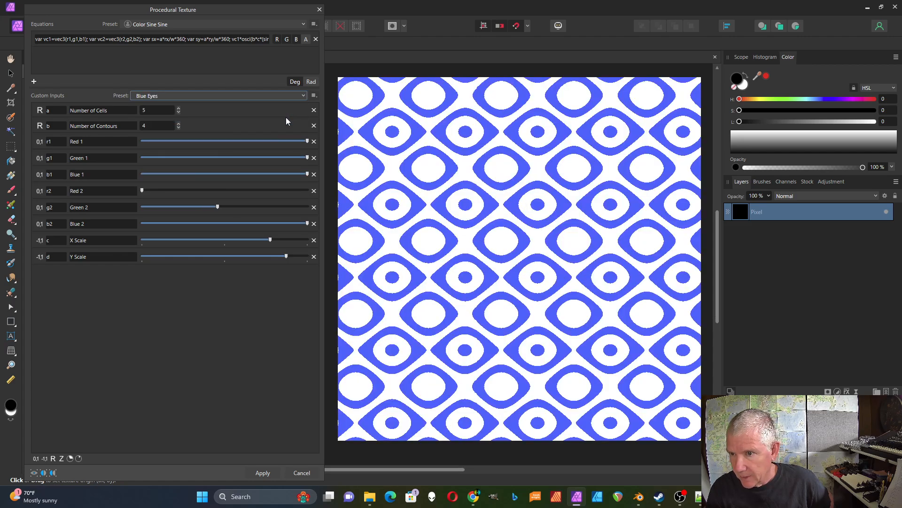
{"action": "left_click", "coordinate": [303, 97]}
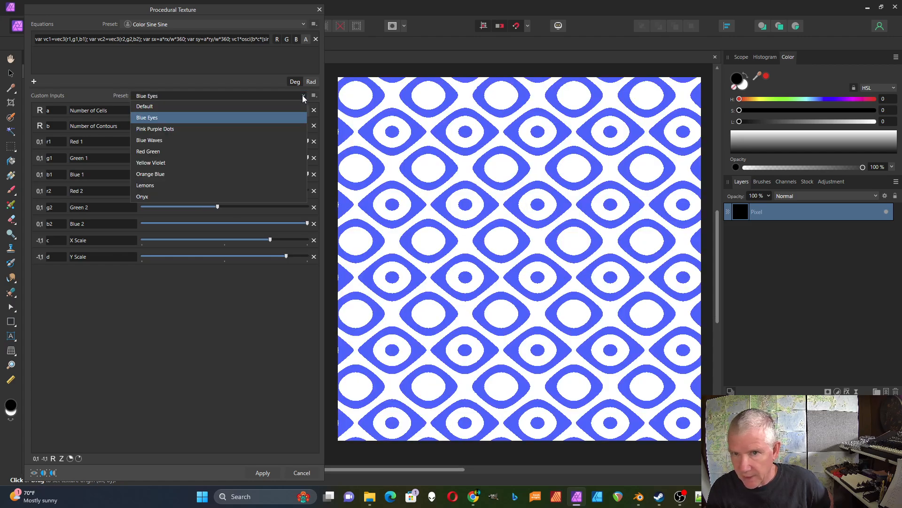
{"action": "left_click", "coordinate": [281, 129]}
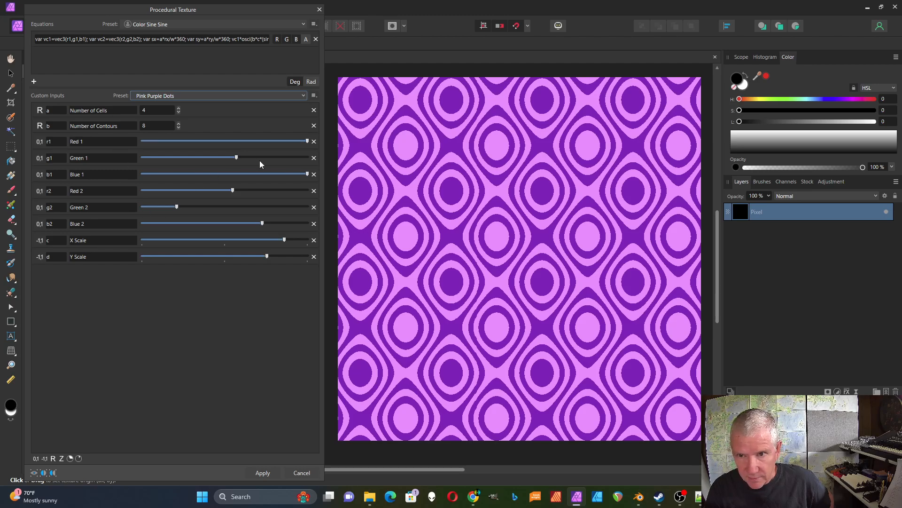
{"action": "left_click", "coordinate": [303, 98]}
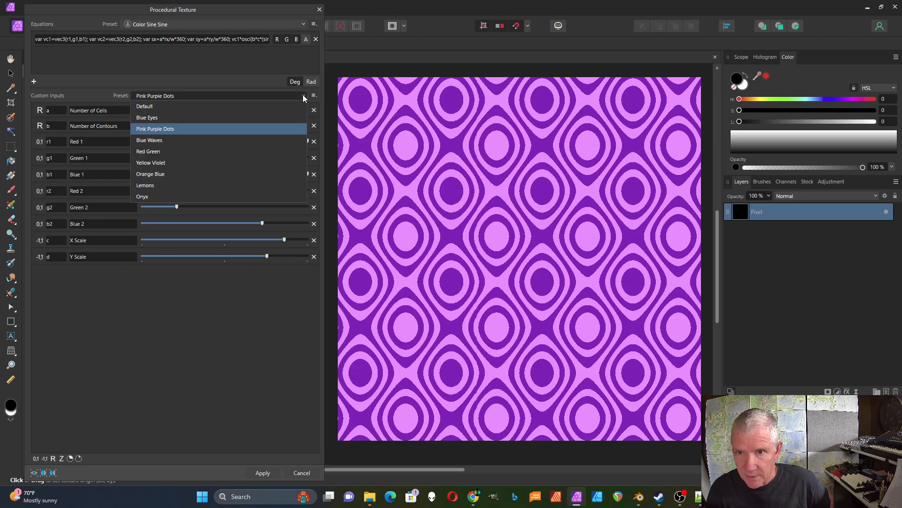
{"action": "left_click", "coordinate": [297, 139]}
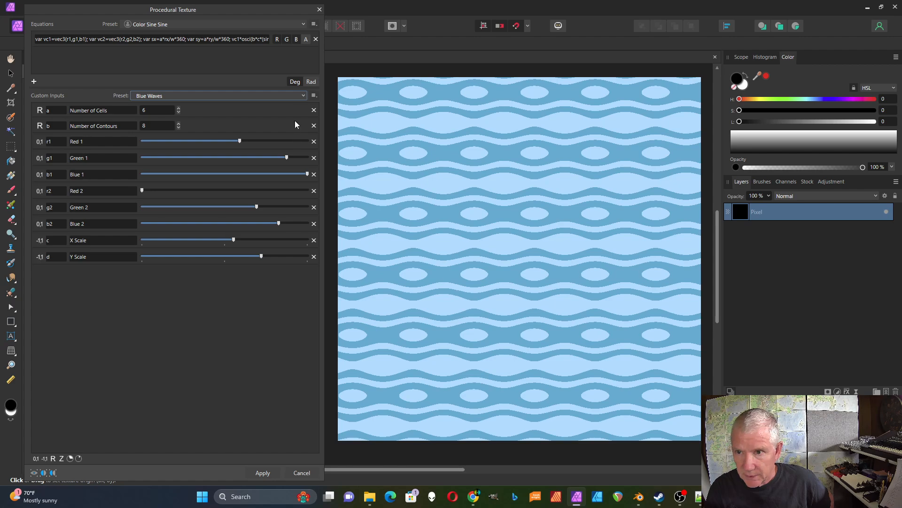
{"action": "left_click", "coordinate": [303, 96]}
{"action": "left_click", "coordinate": [280, 150]}
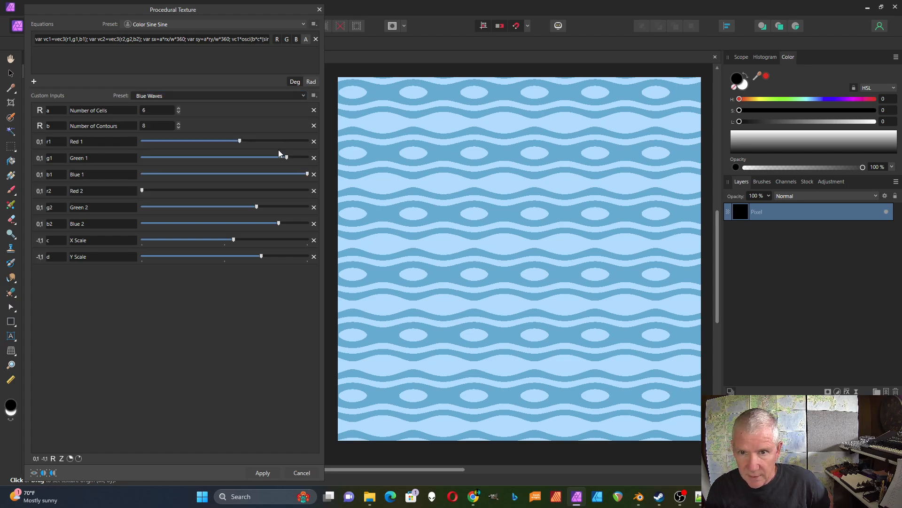
Step: Load the Yellow Violet preset, raise Number of Cells to 7, and apply the texture to the pixel layer
{"action": "left_click", "coordinate": [303, 97]}
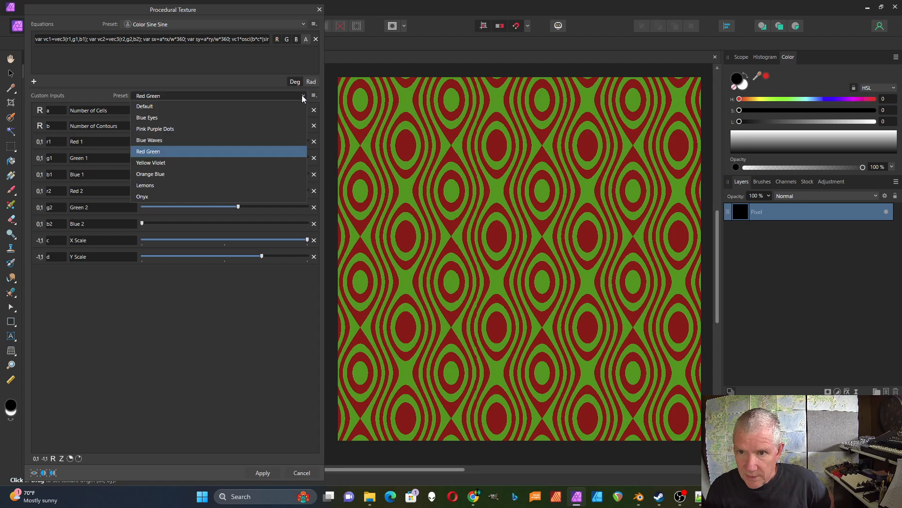
{"action": "left_click", "coordinate": [267, 164]}
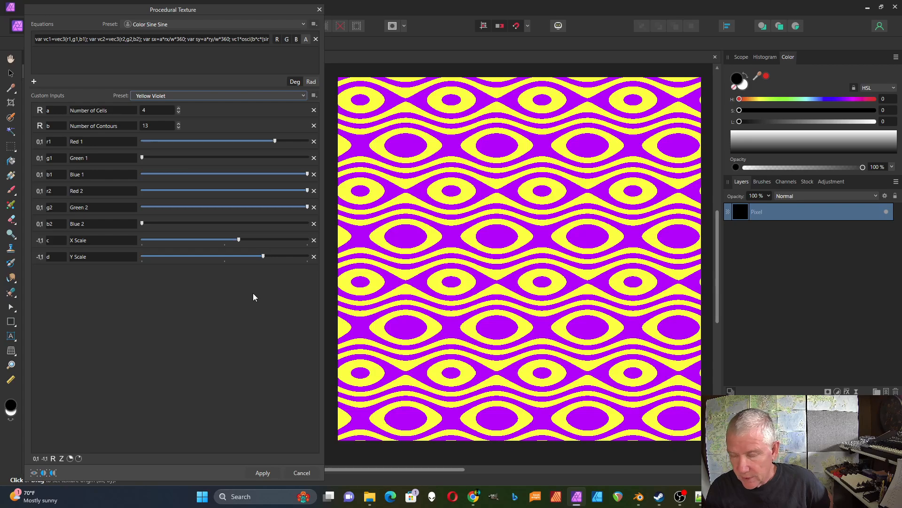
{"action": "left_click", "coordinate": [179, 109]}
{"action": "left_click", "coordinate": [178, 109]}
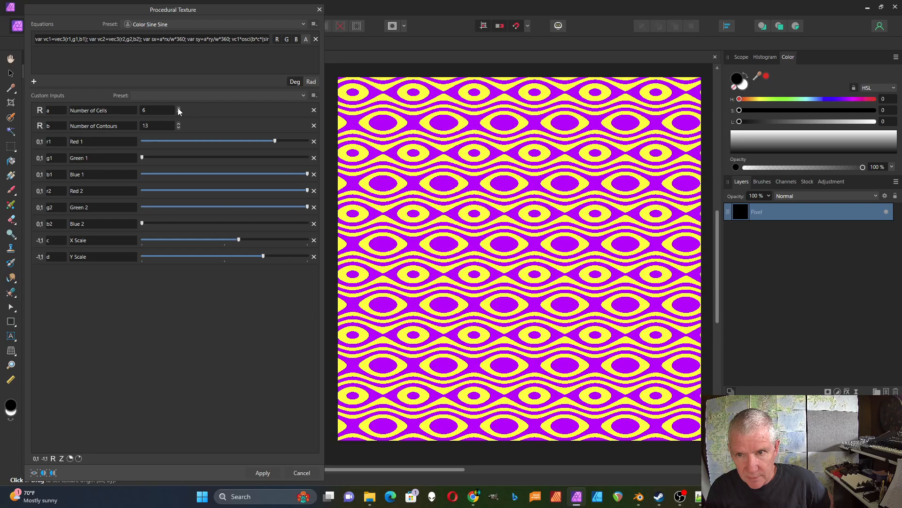
{"action": "left_click", "coordinate": [179, 108]}
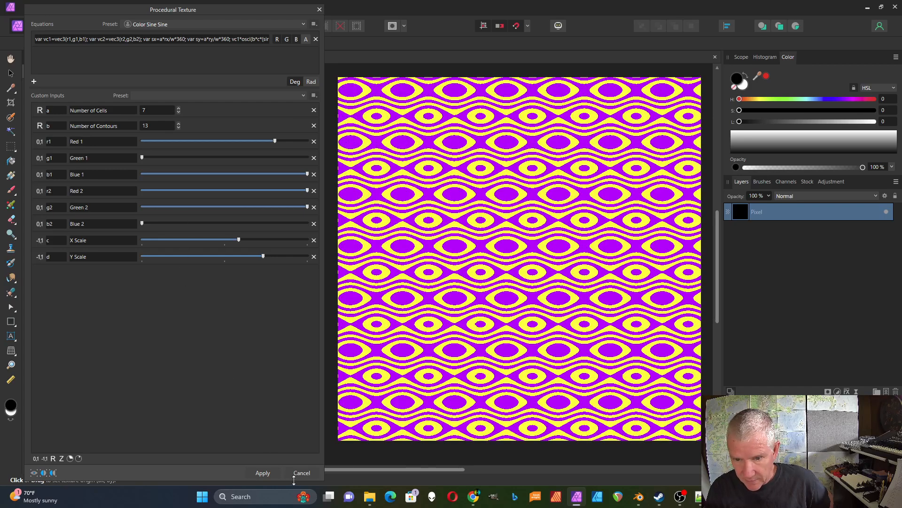
{"action": "left_click", "coordinate": [263, 473]}
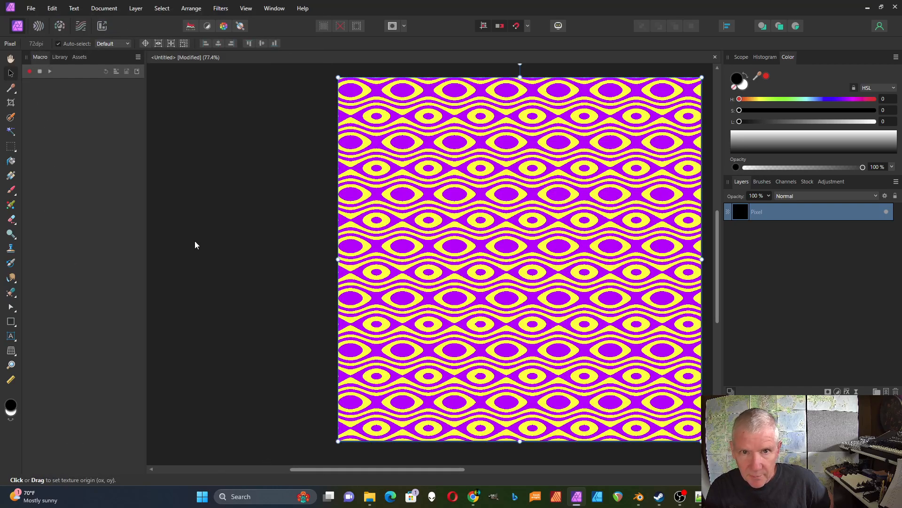
{"action": "left_click", "coordinate": [194, 244]}
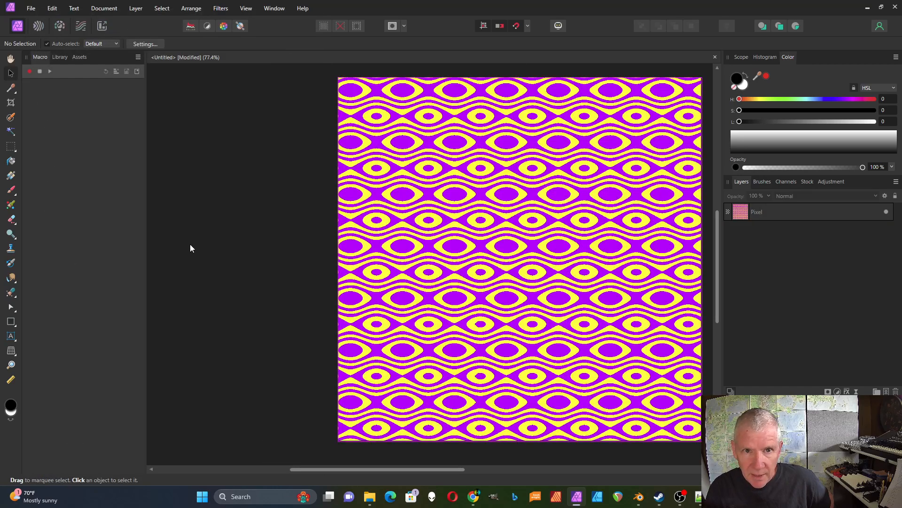
Step: Add the white art text "Purple" in 263.7 pt Algerian across the canvas's upper part and mask the texture layer with it
{"action": "left_click", "coordinate": [11, 335]}
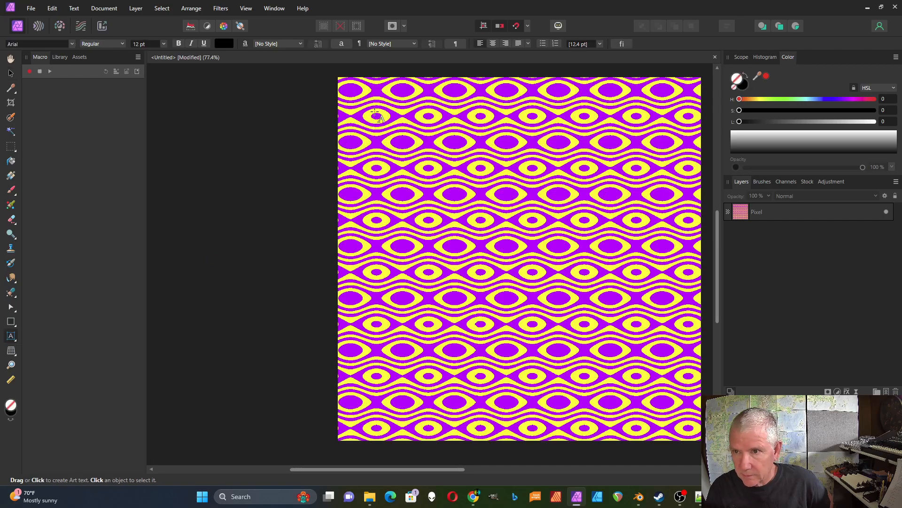
{"action": "left_click_drag", "start_coordinate": [375, 111], "coordinate": [467, 210]}
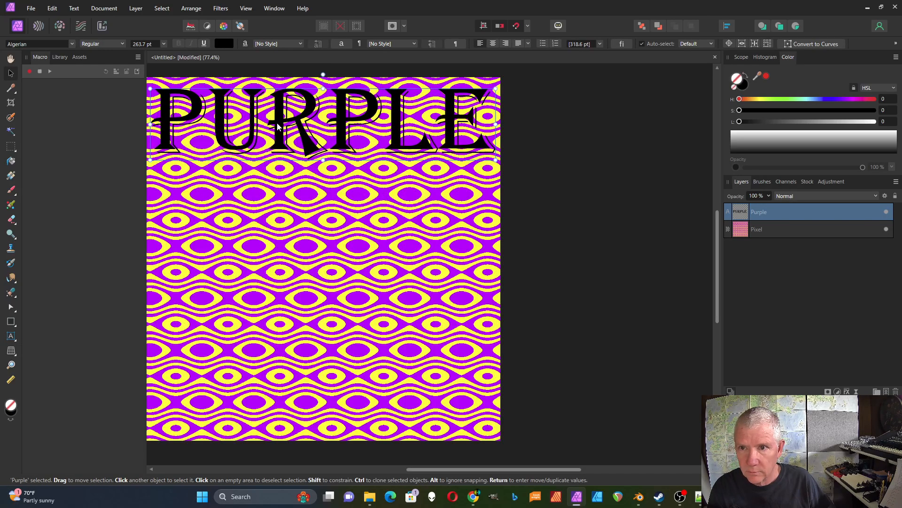
{"action": "left_click", "coordinate": [225, 44]}
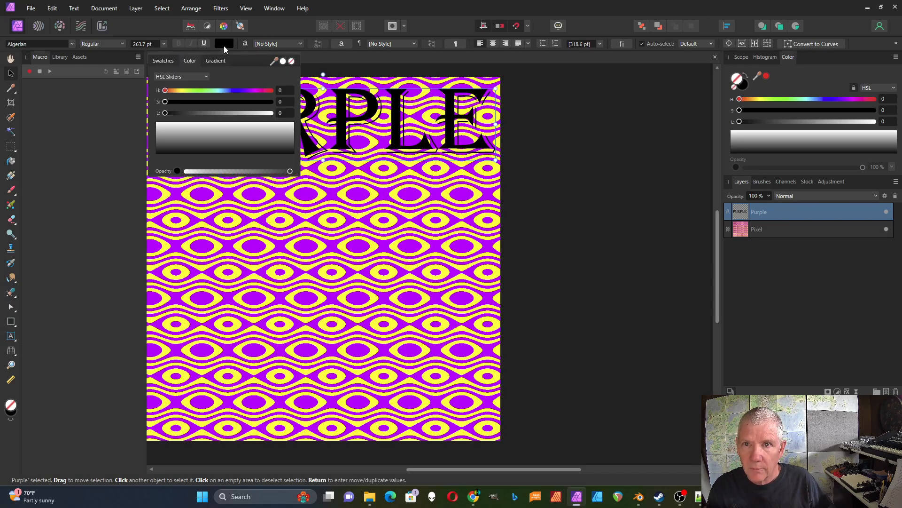
{"action": "left_click_drag", "start_coordinate": [206, 135], "coordinate": [197, 122]}
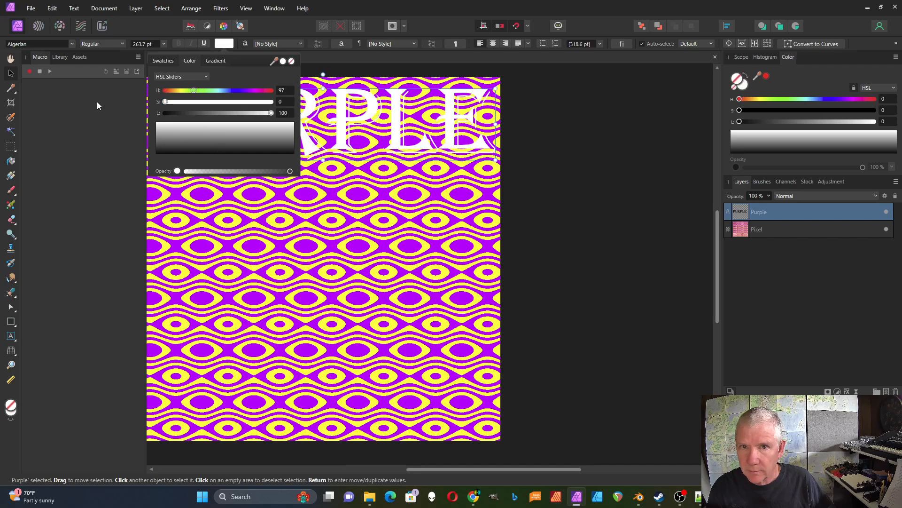
{"action": "left_click_drag", "start_coordinate": [740, 209], "coordinate": [741, 228]}
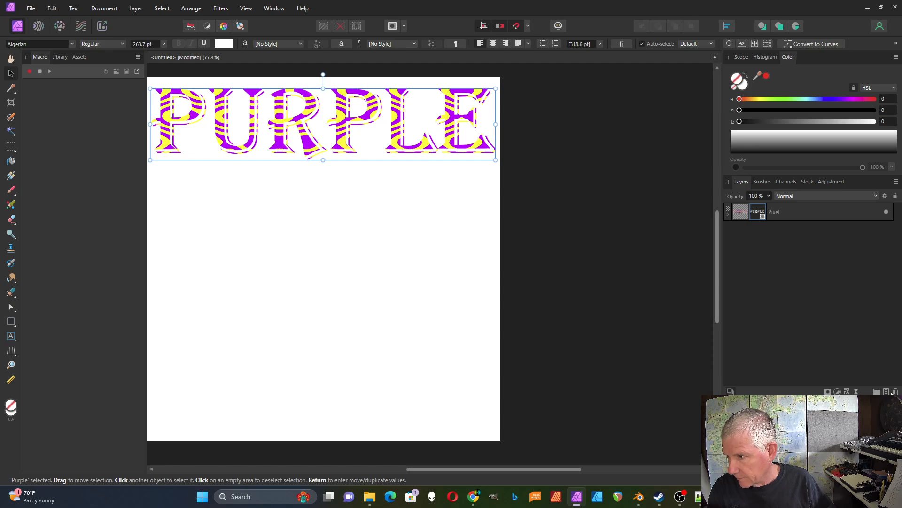
Step: Add a pixel layer beneath the masked texture and fill it with pale yellow, HSL 58, 41, 80
{"action": "left_click", "coordinate": [886, 391]}
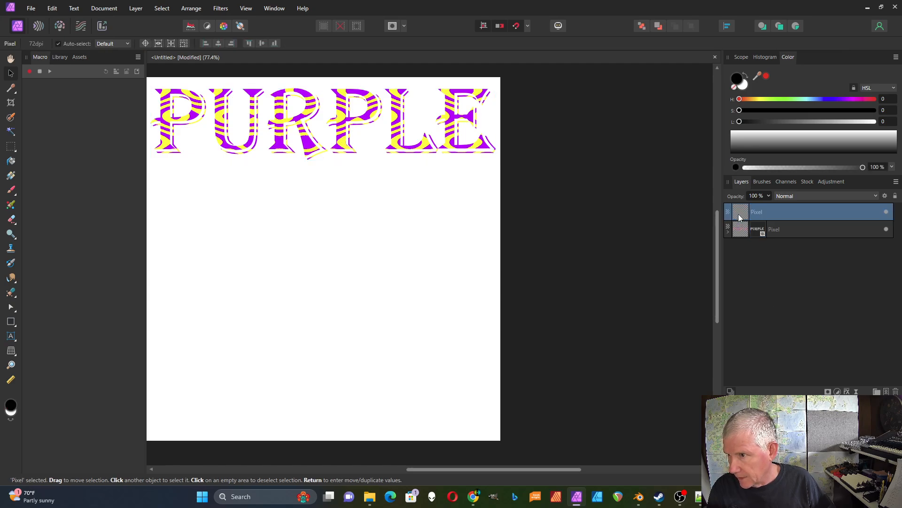
{"action": "left_click_drag", "start_coordinate": [741, 213], "coordinate": [749, 256]}
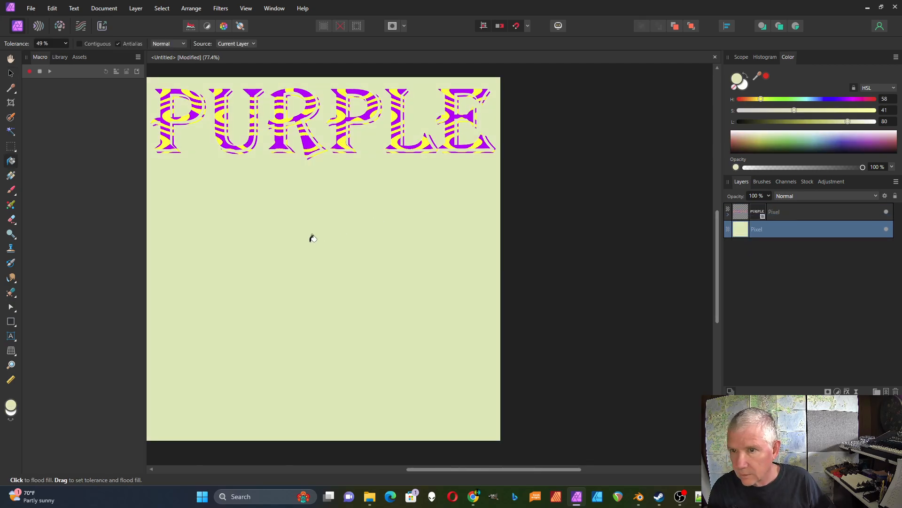
{"action": "left_click", "coordinate": [11, 74]}
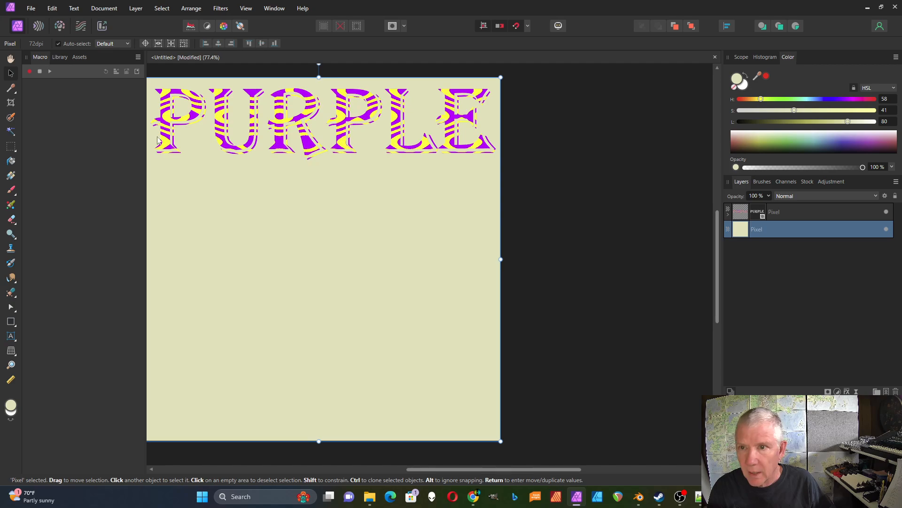
Step: Give the masked texture layer a 3D effect with a 7.3 px radius, an outer shadow and a 2.4 px black outside outline
{"action": "left_click", "coordinate": [784, 214]}
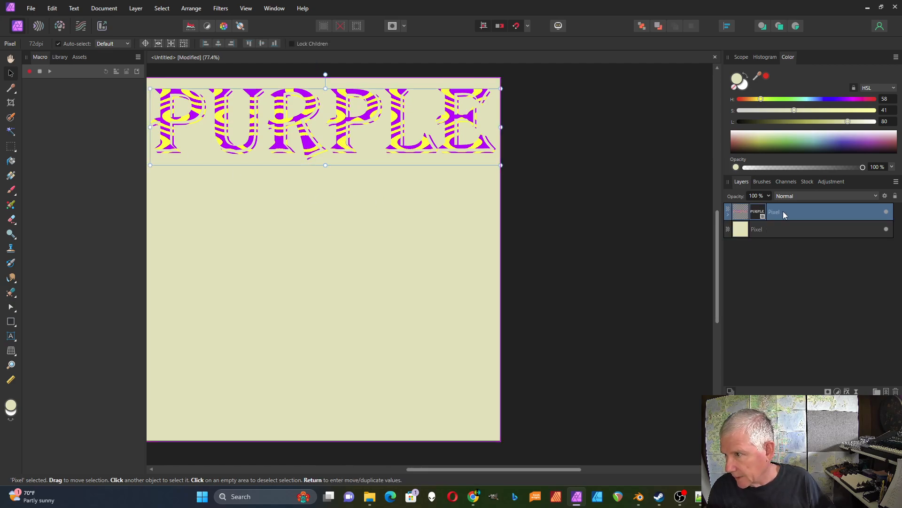
{"action": "left_click", "coordinate": [847, 392]}
{"action": "left_click_drag", "start_coordinate": [460, 110], "coordinate": [685, 157]}
{"action": "left_click", "coordinate": [535, 195]}
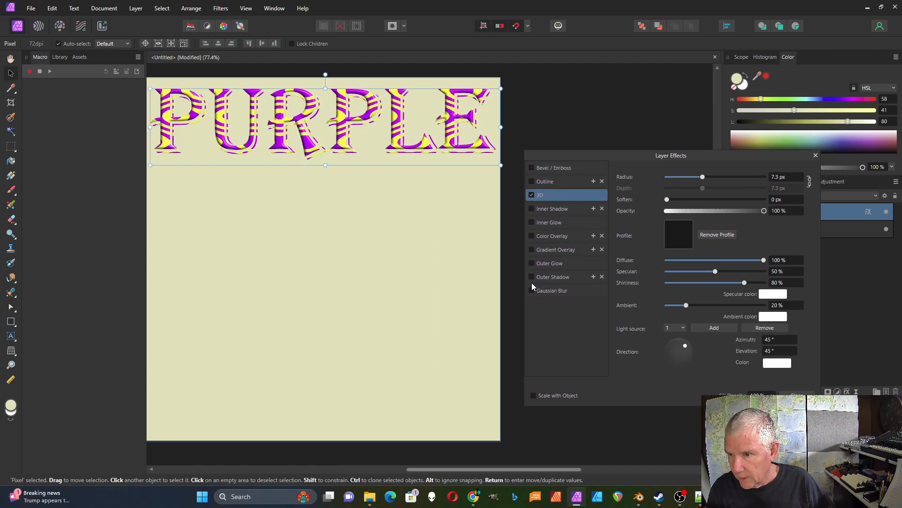
{"action": "left_click", "coordinate": [572, 276]}
{"action": "left_click_drag", "start_coordinate": [668, 198], "coordinate": [669, 199]}
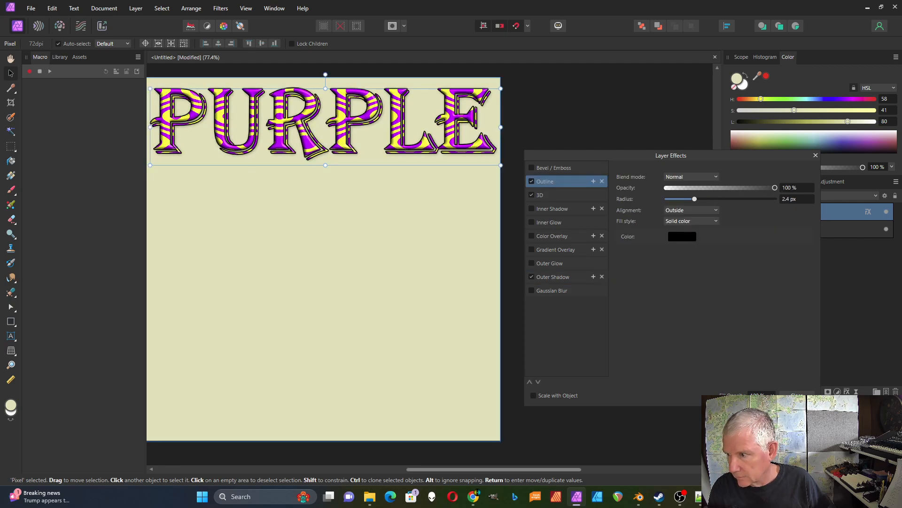
{"action": "left_click", "coordinate": [796, 396]}
{"action": "left_click", "coordinate": [592, 332]}
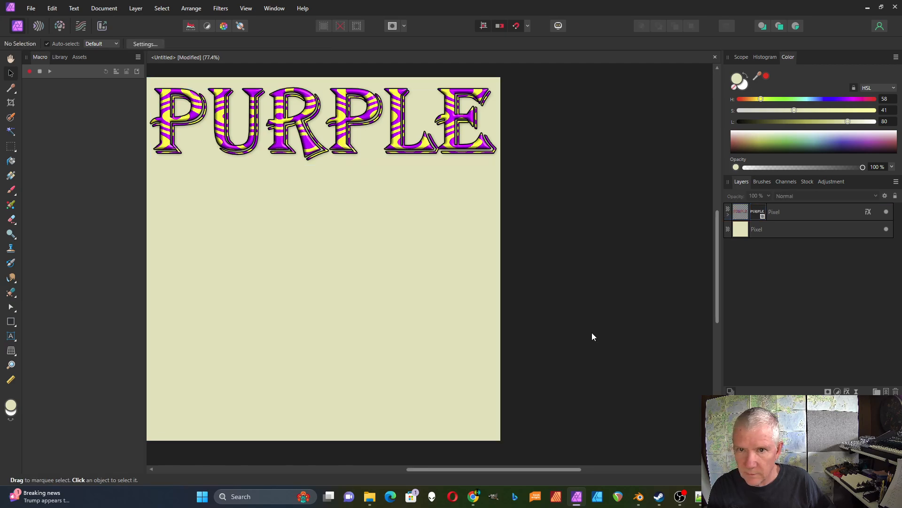